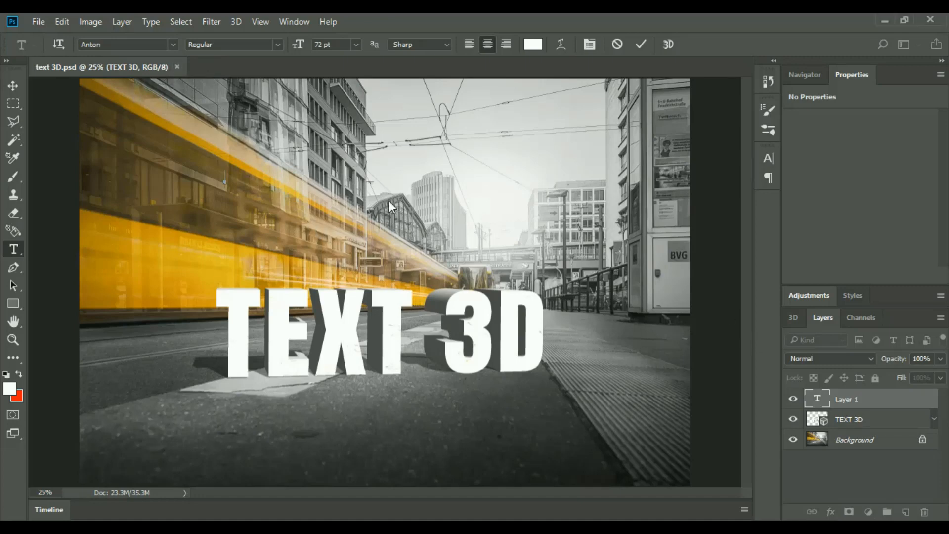
{"action": "left_click", "coordinate": [631, 44]}
{"action": "left_click", "coordinate": [179, 67]}
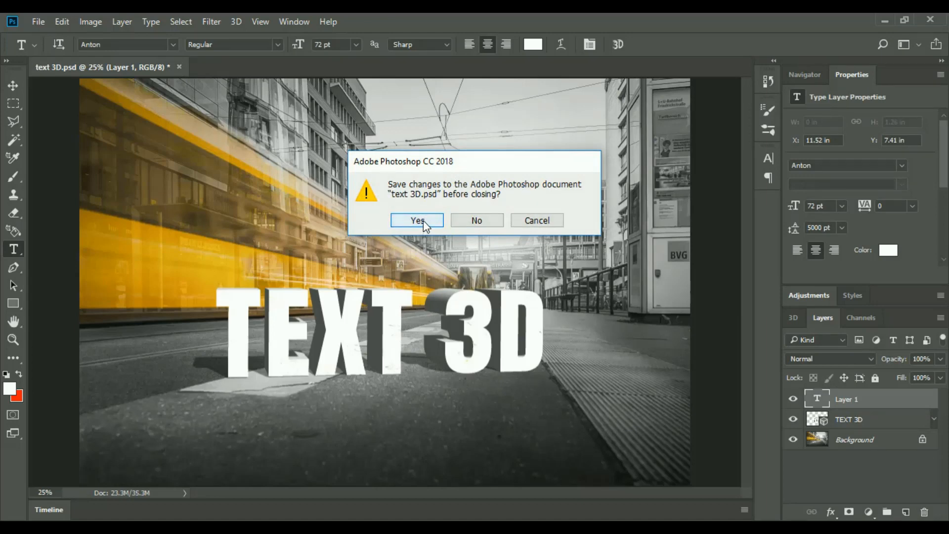
{"action": "left_click", "coordinate": [537, 220]}
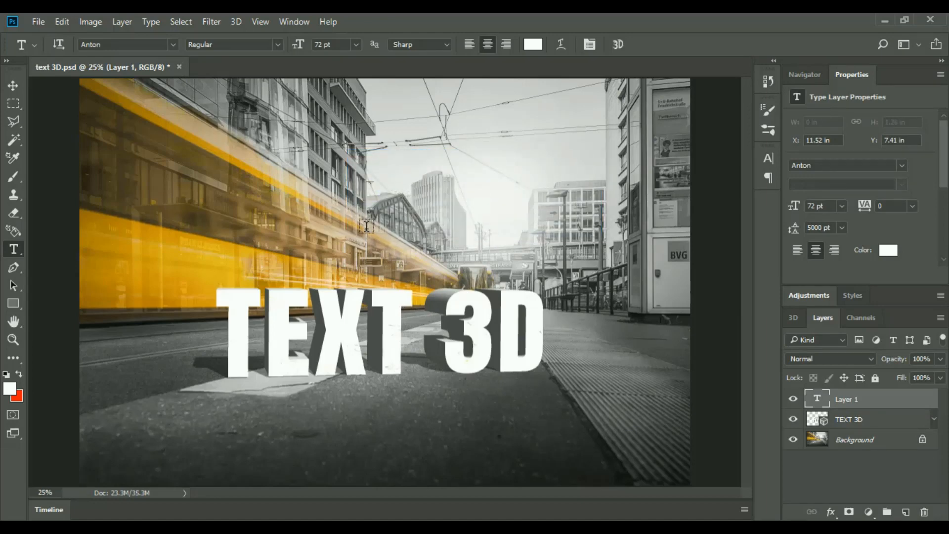
{"action": "left_click", "coordinate": [39, 22]}
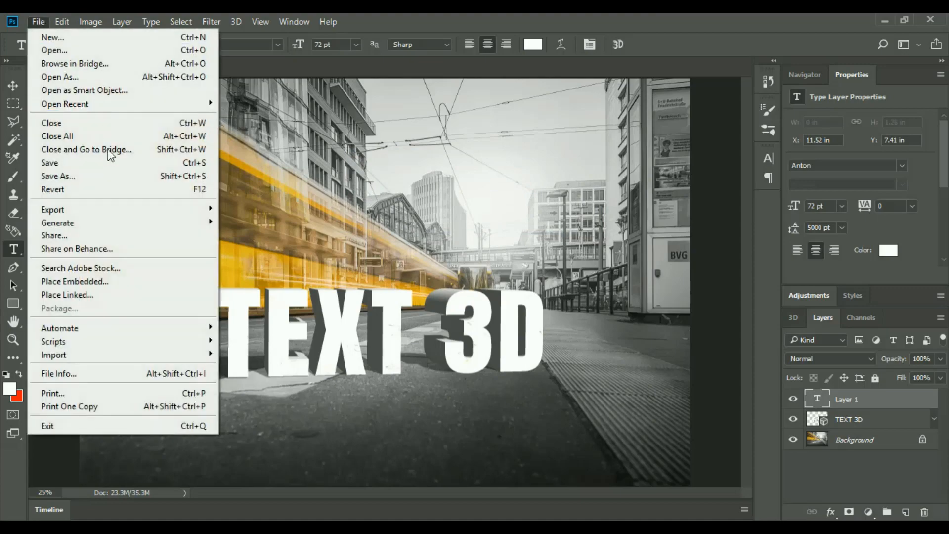
{"action": "left_click", "coordinate": [72, 173]}
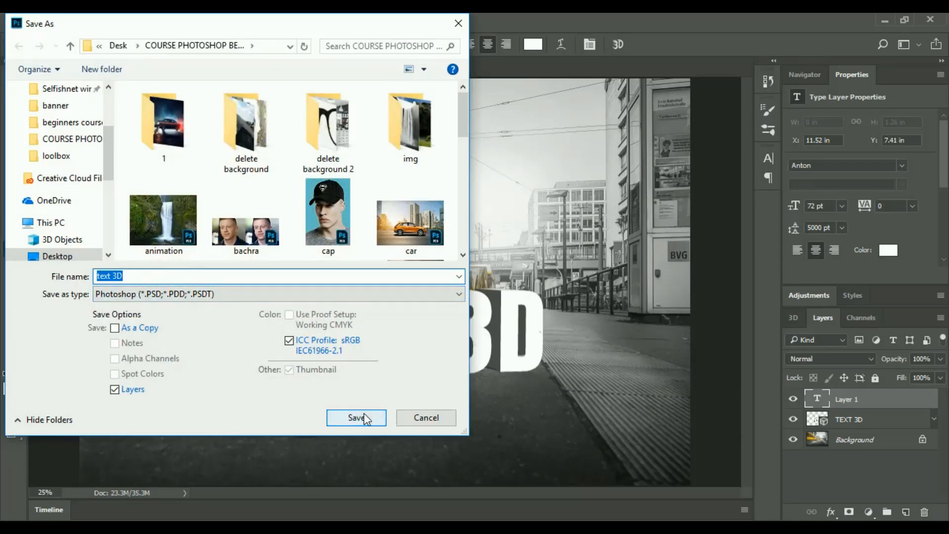
{"action": "left_click", "coordinate": [428, 416]}
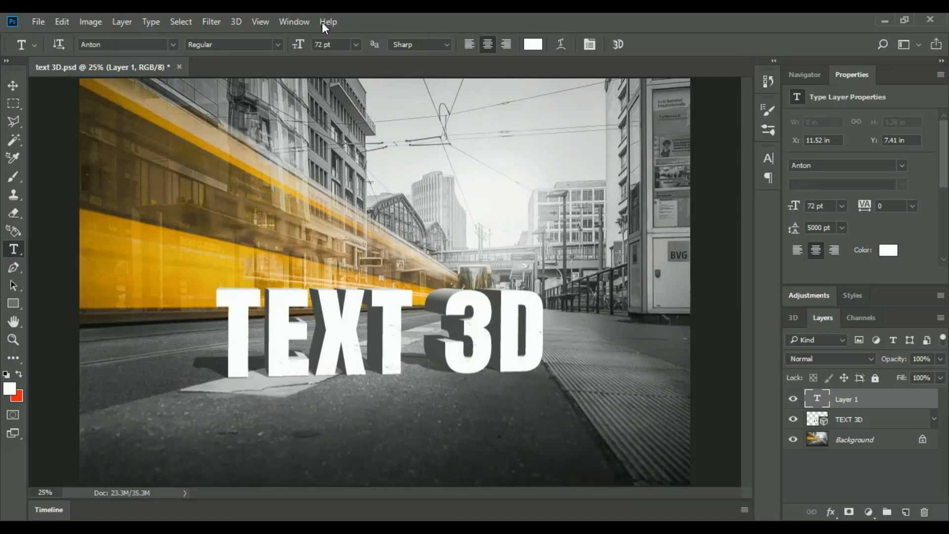
Step: Close the text 3D.psd document without saving its changes
{"action": "left_click", "coordinate": [179, 67]}
{"action": "left_click", "coordinate": [482, 220]}
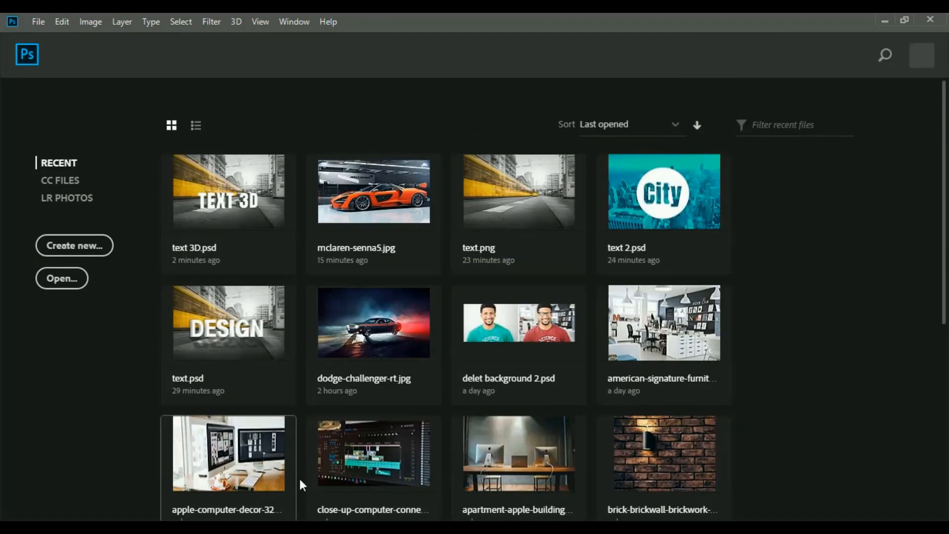
Step: Switch to File Explorer and open the mclaren-senna5 image from the COURSE PHOTOSHOP BEGINNERS folder with Photoshop
{"action": "left_click", "coordinate": [300, 527]}
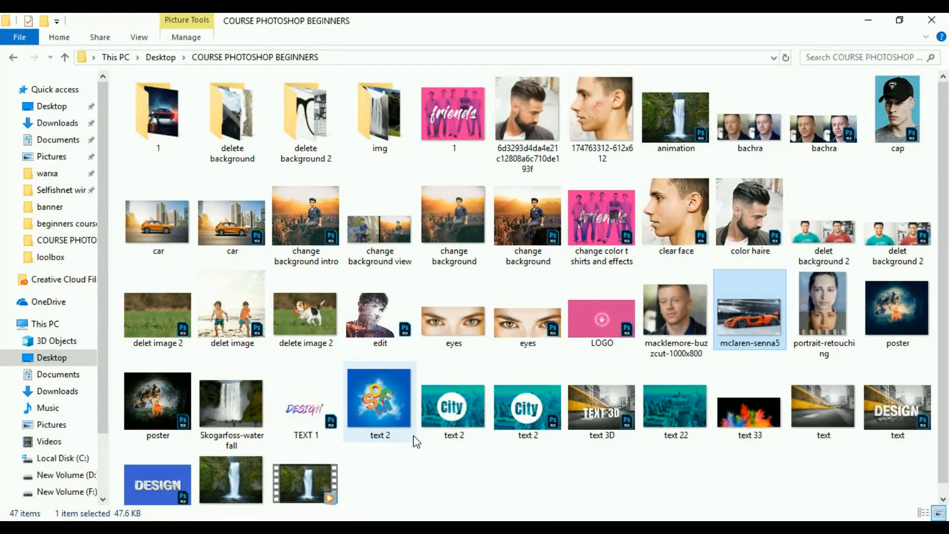
{"action": "scroll", "coordinate": [731, 415], "scroll_direction": "down", "scroll_amount": 1}
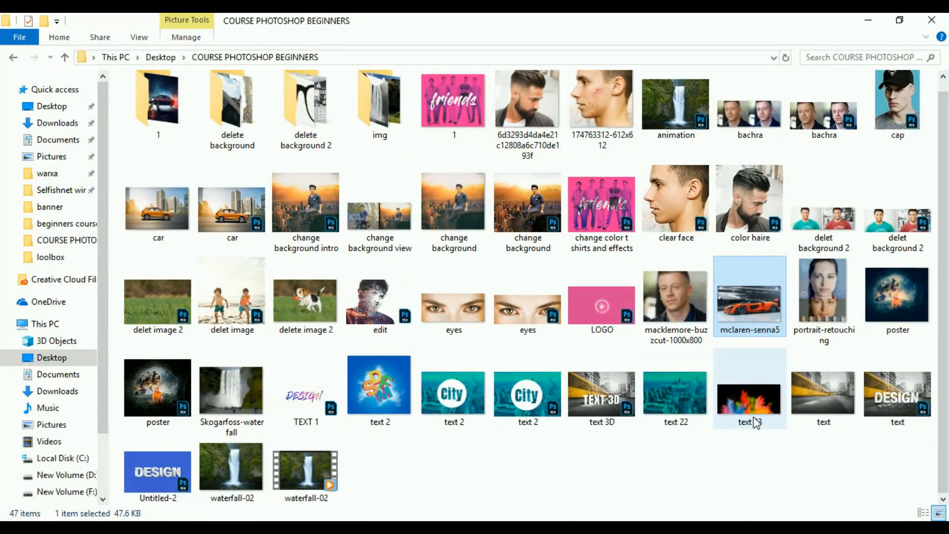
{"action": "double_click", "coordinate": [761, 319]}
{"action": "right_click", "coordinate": [489, 251]}
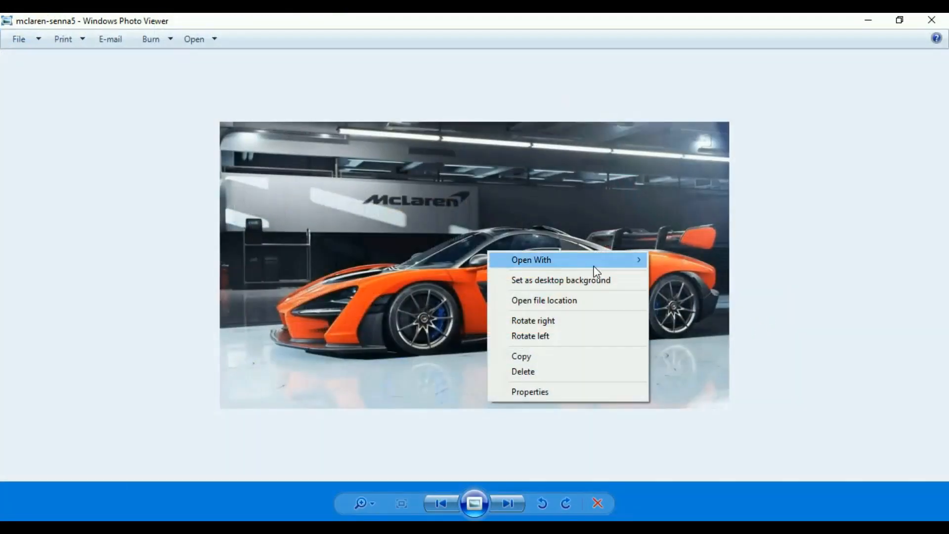
{"action": "mouse_move", "coordinate": [596, 271]}
{"action": "left_click", "coordinate": [708, 334]}
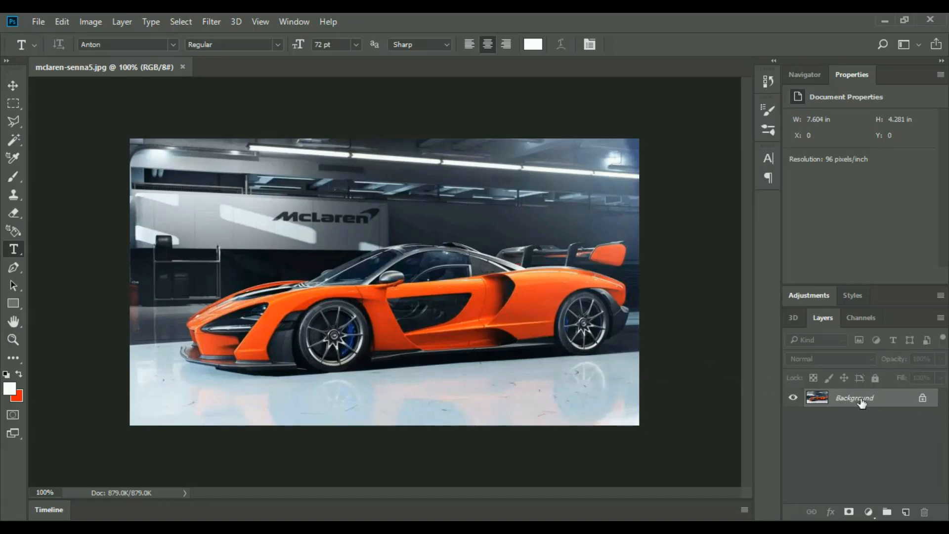
{"action": "left_click", "coordinate": [922, 400]}
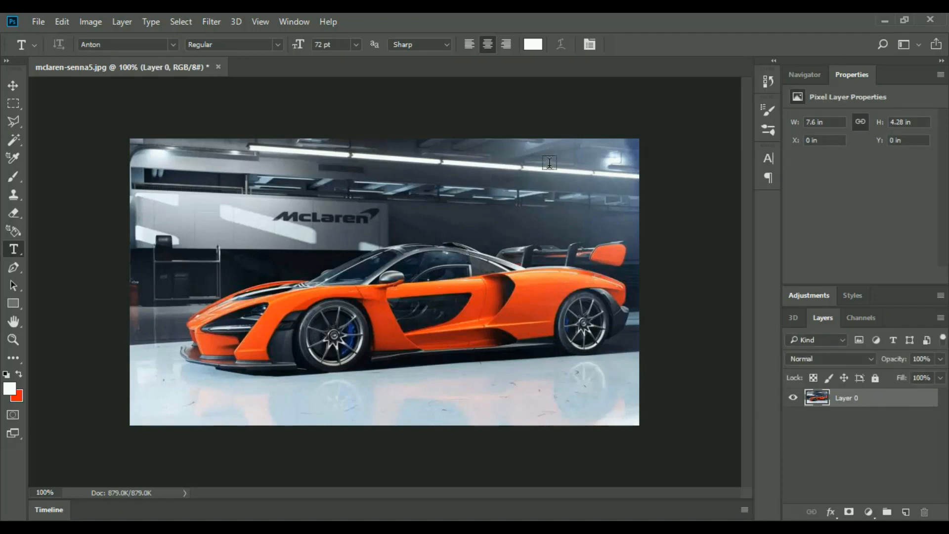
{"action": "left_click", "coordinate": [763, 81]}
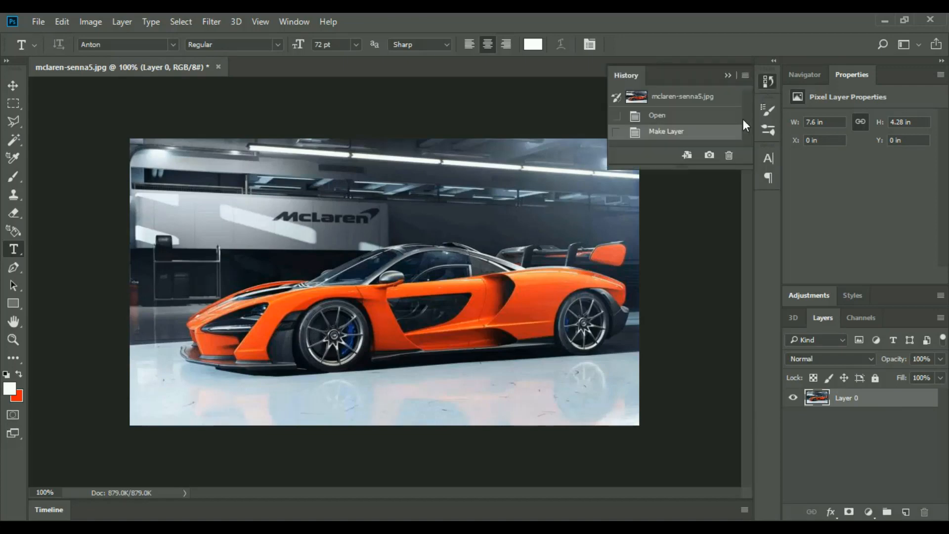
{"action": "left_click", "coordinate": [686, 119]}
{"action": "left_click", "coordinate": [94, 22]}
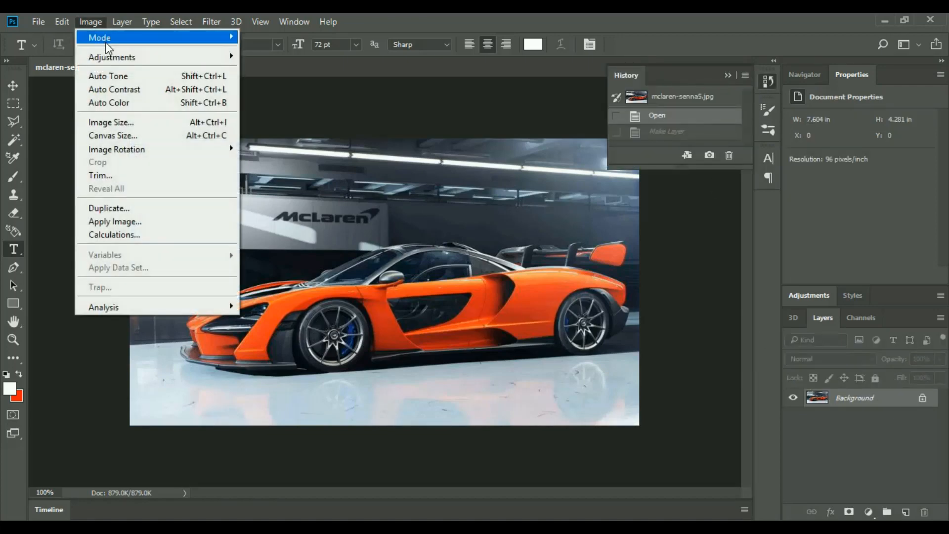
{"action": "mouse_move", "coordinate": [139, 61]}
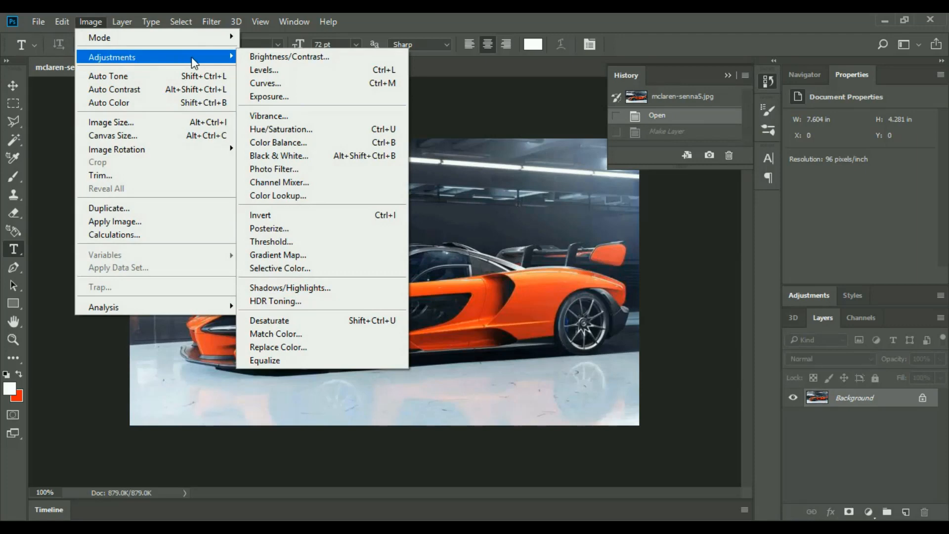
{"action": "left_click", "coordinate": [651, 29]}
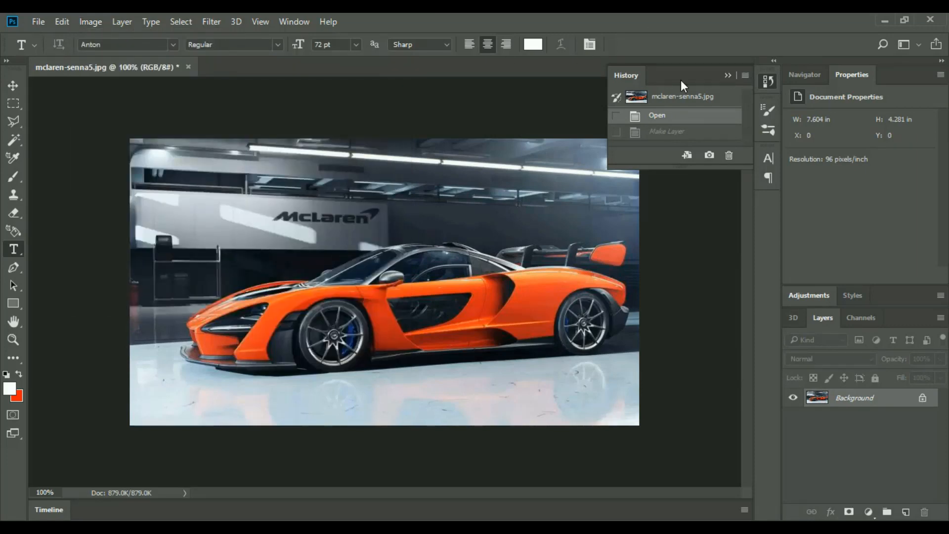
Step: Unlock the Background layer of the car photo and duplicate it as Layer 0 copy in the same document
{"action": "left_click", "coordinate": [922, 397]}
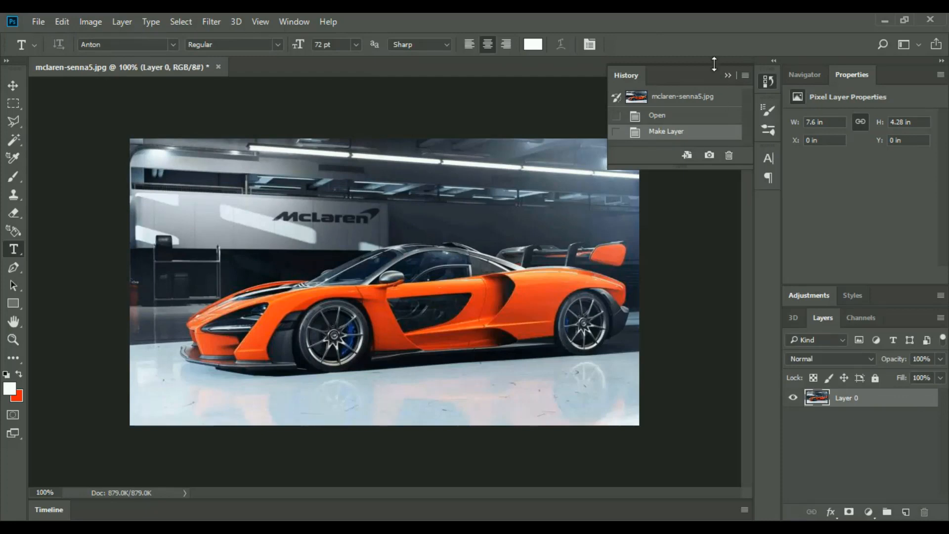
{"action": "left_click", "coordinate": [725, 75]}
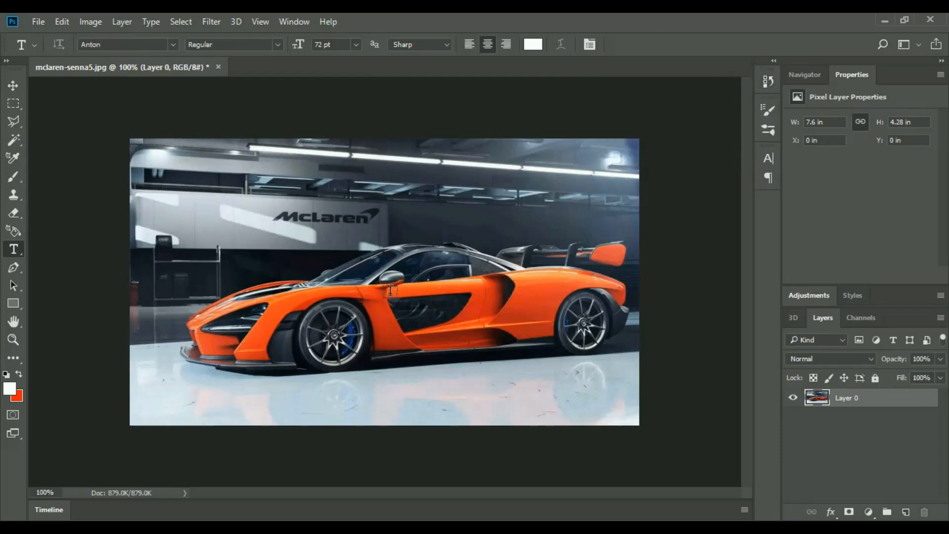
{"action": "right_click", "coordinate": [897, 401]}
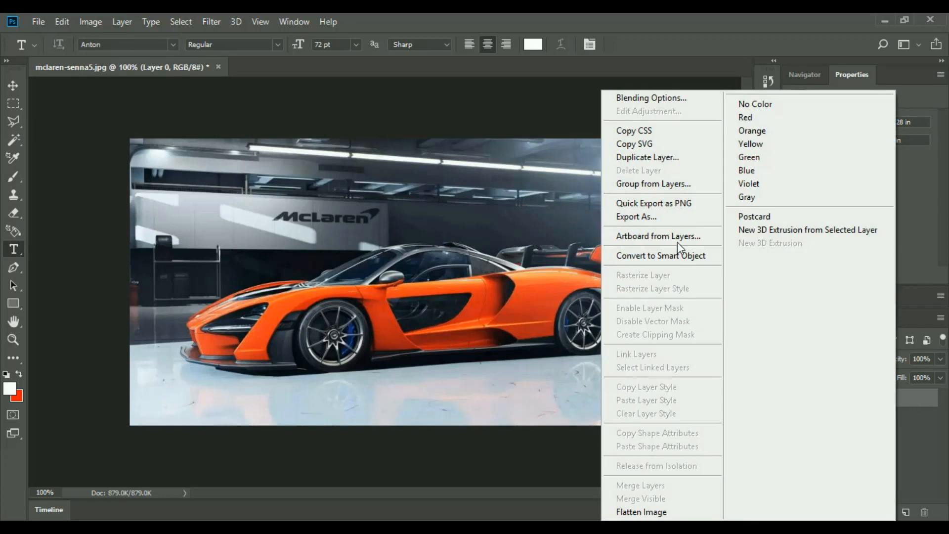
{"action": "left_click", "coordinate": [649, 157]}
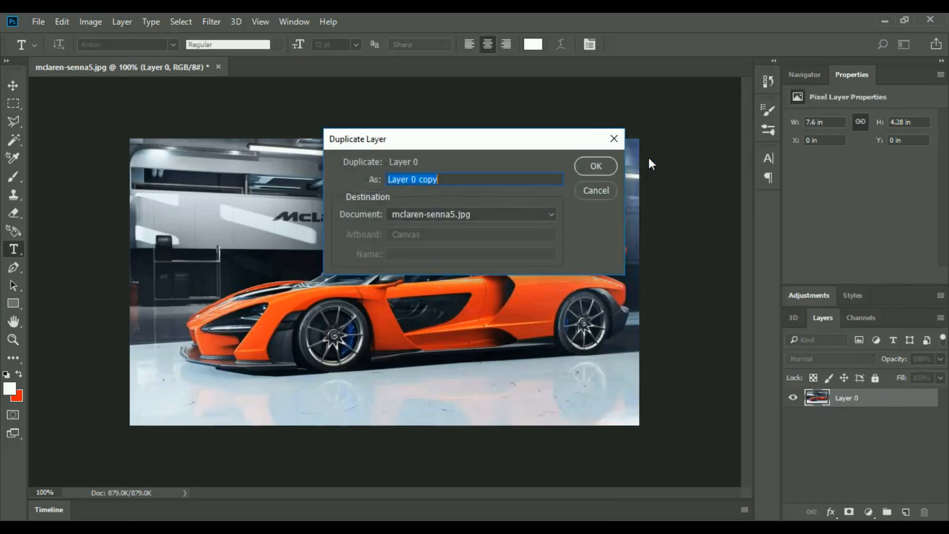
{"action": "left_click", "coordinate": [594, 167]}
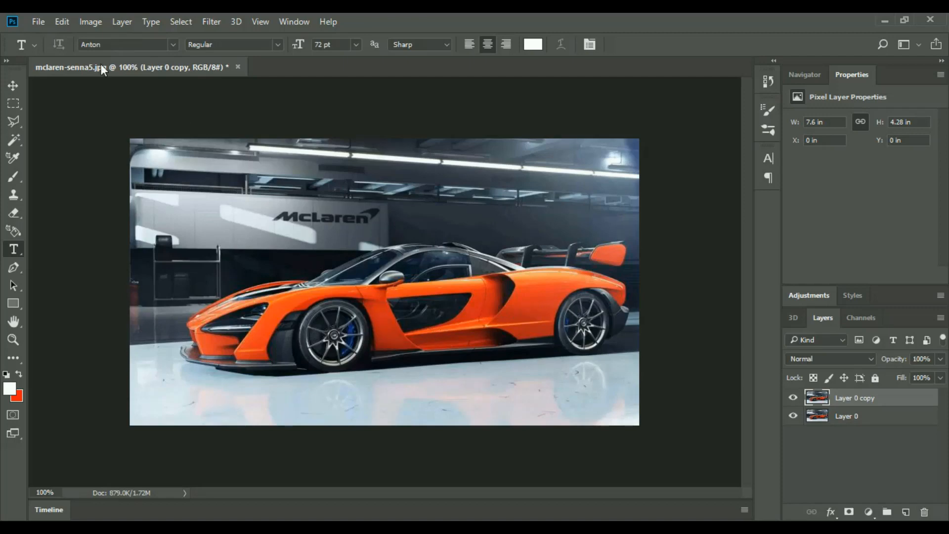
Step: Start a Hue/Saturation adjustment on Layer 0 copy and shift the master hue to +45 to turn the orange car yellow
{"action": "left_click", "coordinate": [95, 23]}
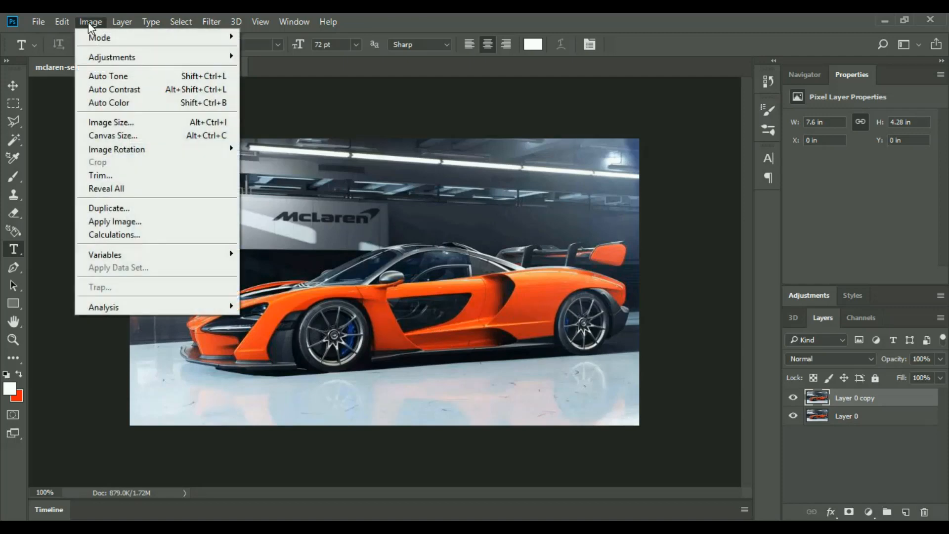
{"action": "mouse_move", "coordinate": [161, 57]}
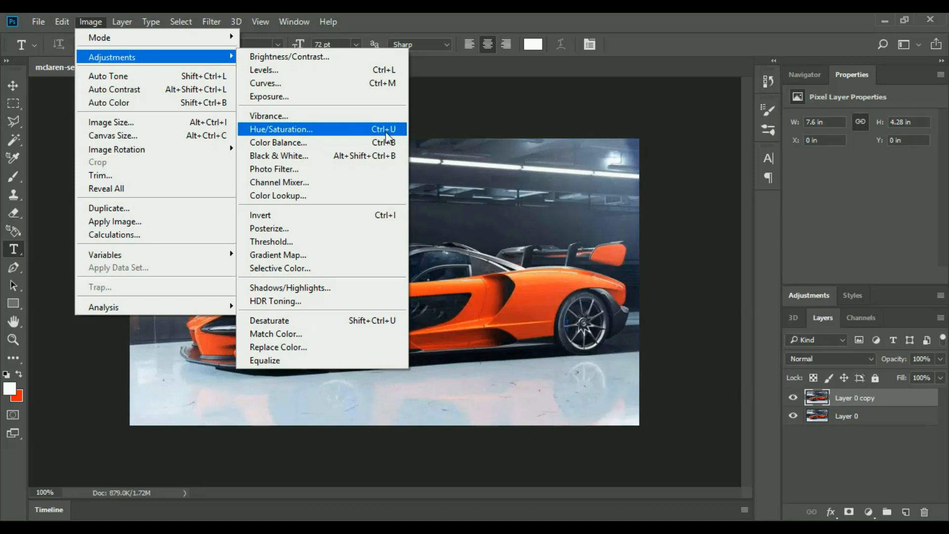
{"action": "left_click", "coordinate": [315, 131]}
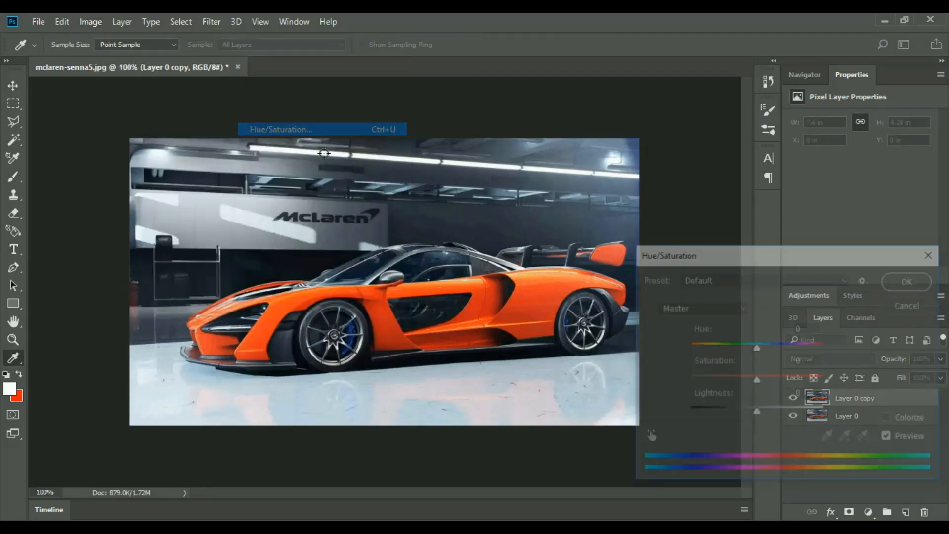
{"action": "left_click_drag", "start_coordinate": [686, 243], "coordinate": [627, 144]}
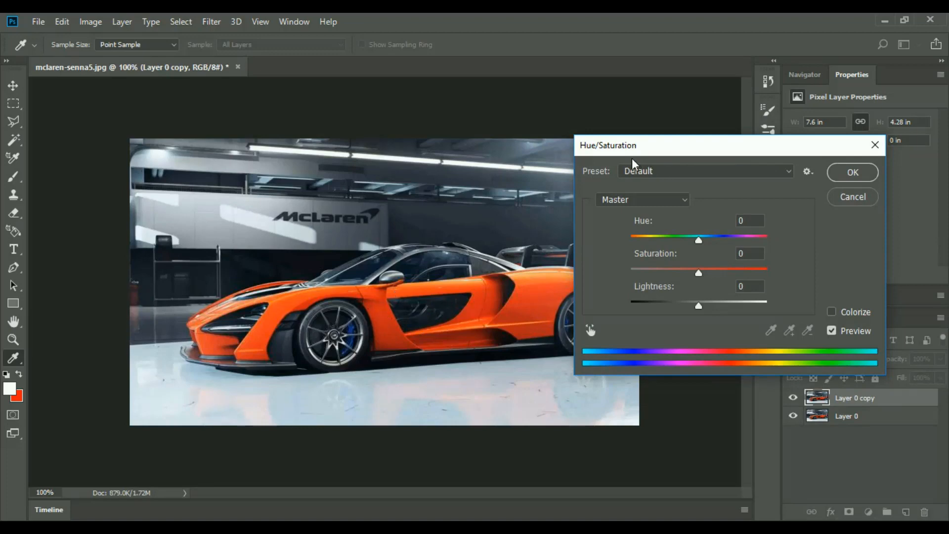
{"action": "left_click_drag", "start_coordinate": [636, 152], "coordinate": [685, 153]}
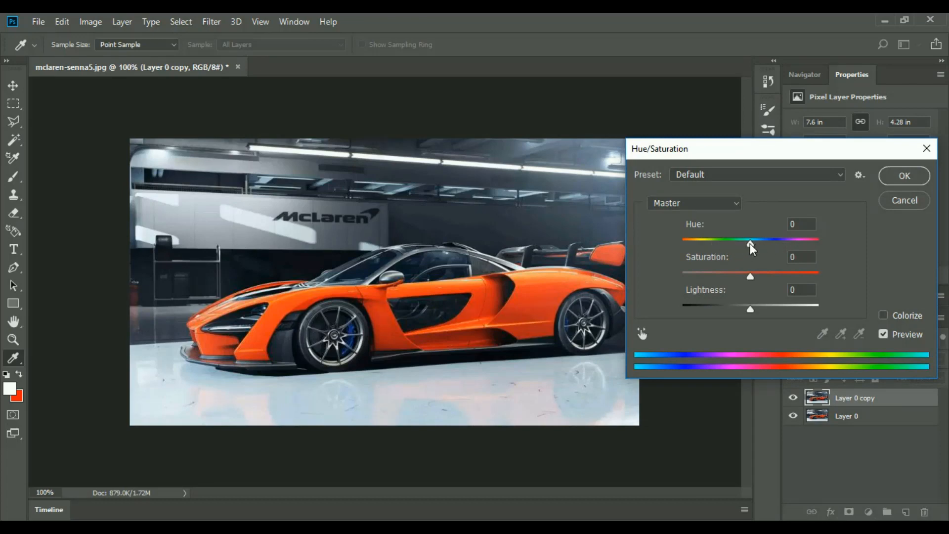
{"action": "left_click_drag", "start_coordinate": [749, 243], "coordinate": [712, 245]}
{"action": "left_click_drag", "start_coordinate": [740, 247], "coordinate": [809, 251]}
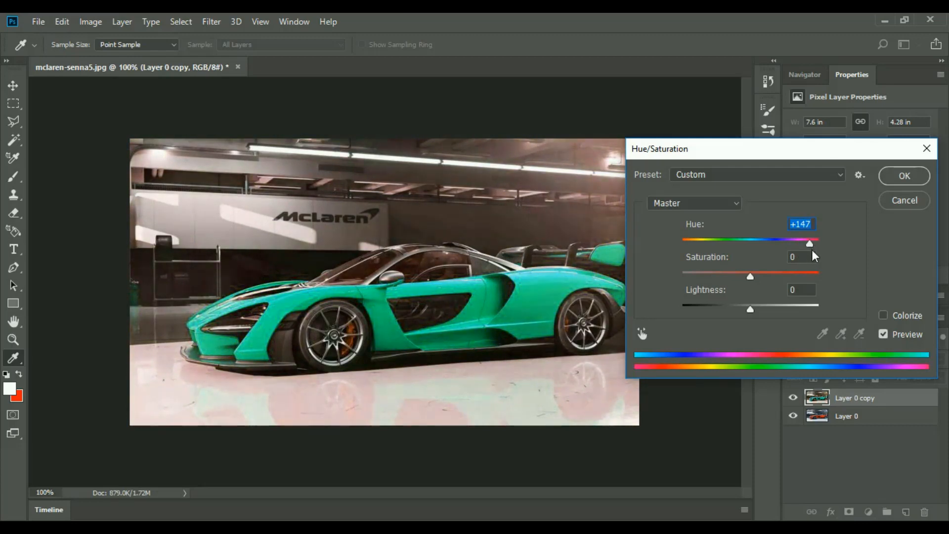
{"action": "left_click_drag", "start_coordinate": [811, 242], "coordinate": [782, 256]}
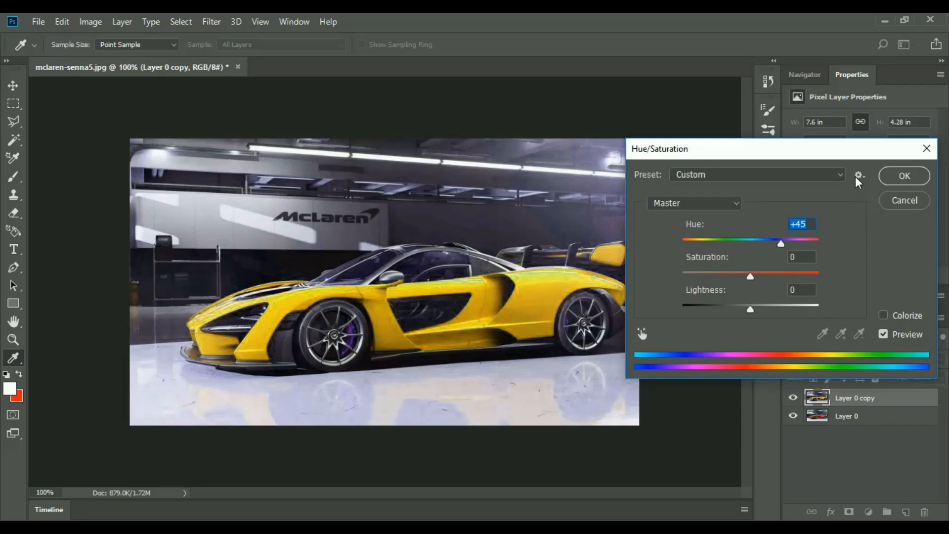
Step: Try out the saturation and lightness settings, darkening the image to a lightness of -55, and reset both values to 0
{"action": "left_click_drag", "start_coordinate": [866, 151], "coordinate": [869, 170]}
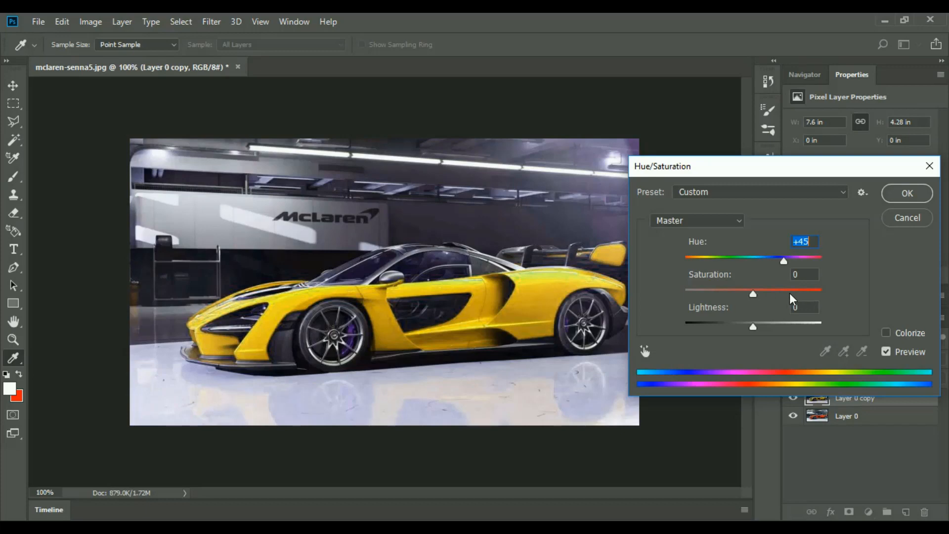
{"action": "mouse_move", "coordinate": [758, 293]}
{"action": "left_mouse_down"}
{"action": "mouse_move", "coordinate": [795, 296]}
{"action": "mouse_move", "coordinate": [687, 301]}
{"action": "mouse_move", "coordinate": [750, 301]}
{"action": "left_mouse_up"}
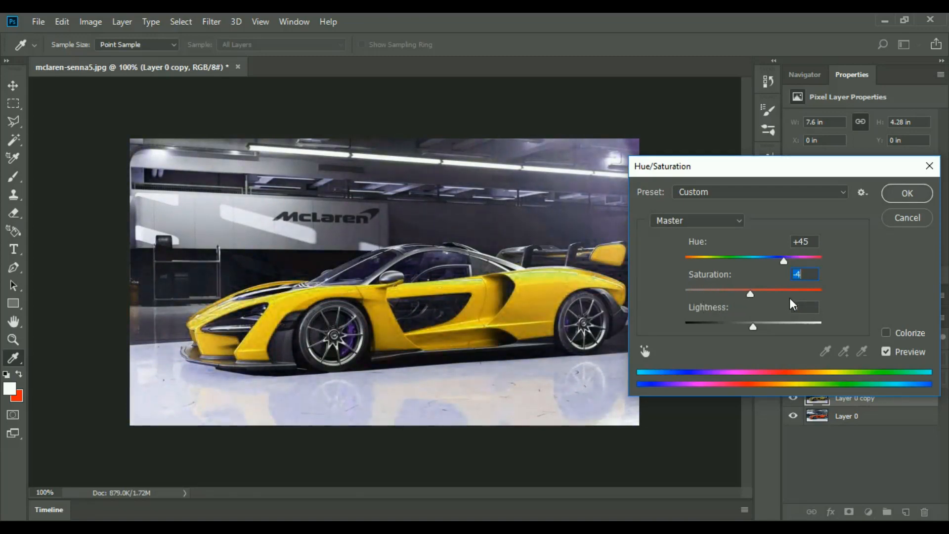
{"action": "type", "text": "0"}
{"action": "left_click_drag", "start_coordinate": [755, 326], "coordinate": [716, 325]}
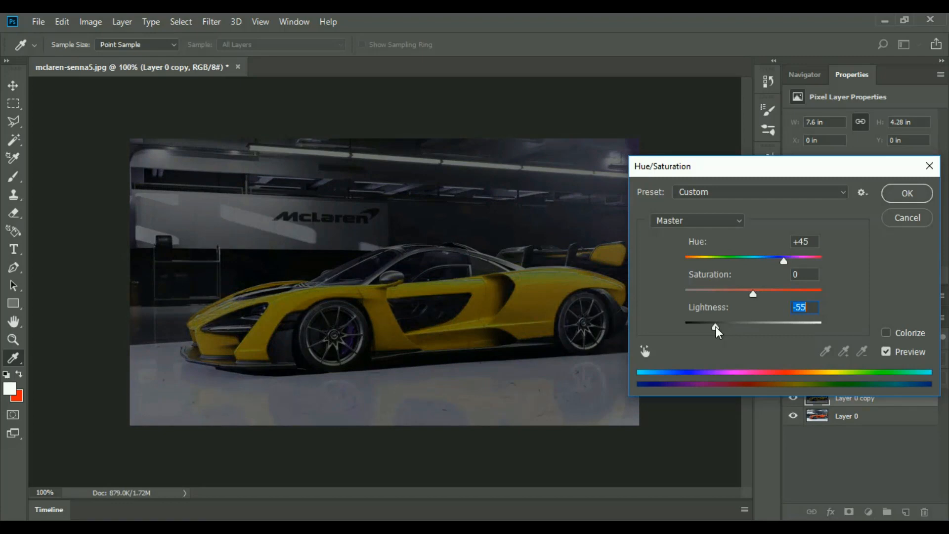
{"action": "left_click_drag", "start_coordinate": [715, 326], "coordinate": [760, 328]}
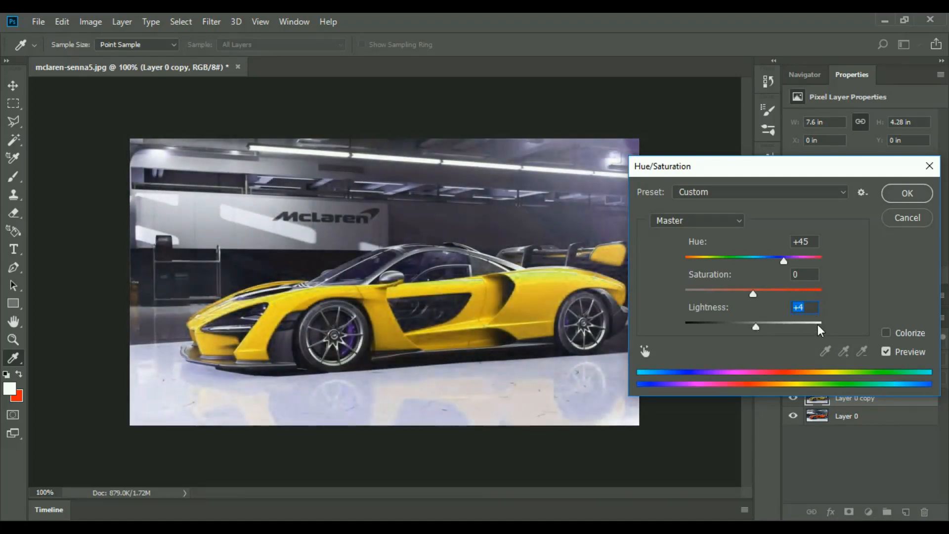
{"action": "type", "text": "0"}
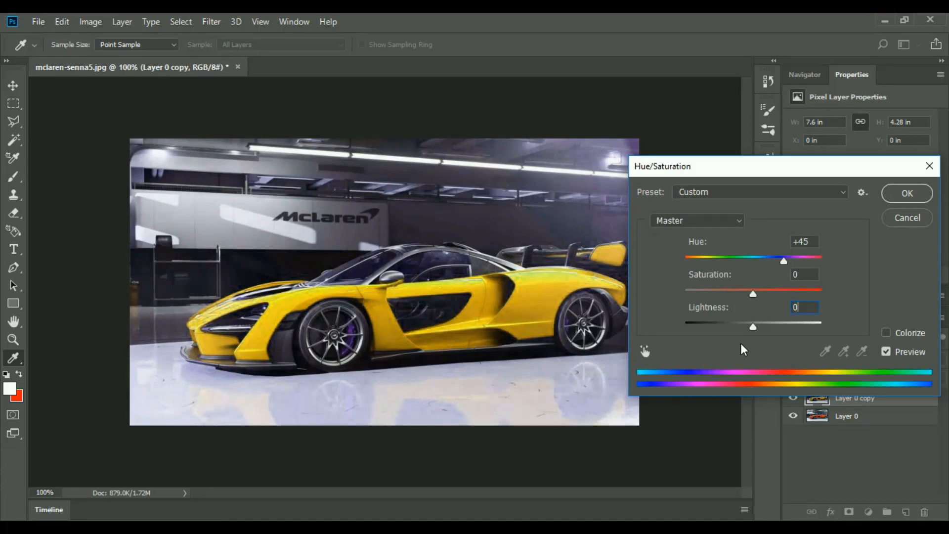
Step: Try a master hue of +52 on Layer 0 copy and compare it with the original orange car using the preview
{"action": "mouse_move", "coordinate": [783, 261]}
{"action": "left_mouse_down"}
{"action": "mouse_move", "coordinate": [698, 261]}
{"action": "mouse_move", "coordinate": [811, 263]}
{"action": "mouse_move", "coordinate": [693, 267]}
{"action": "mouse_move", "coordinate": [786, 270]}
{"action": "left_mouse_up"}
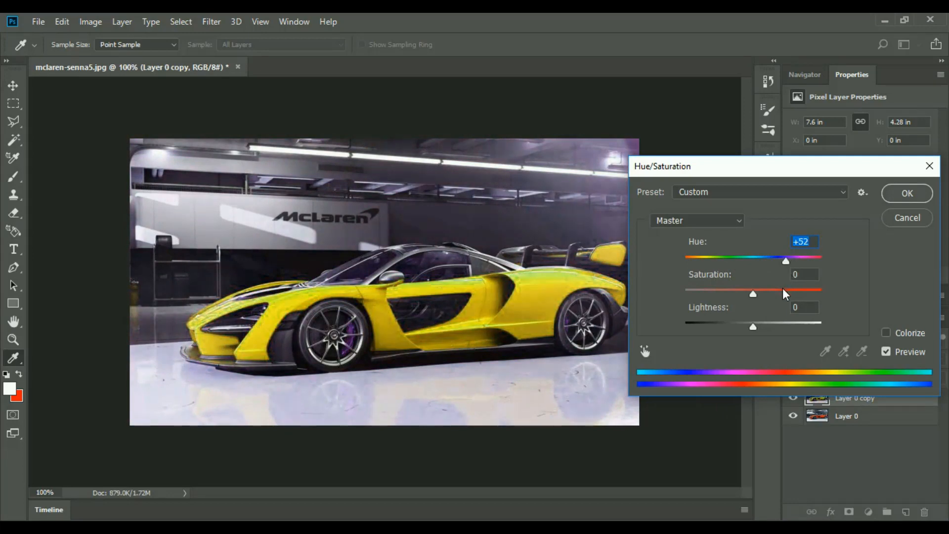
{"action": "left_click", "coordinate": [885, 352]}
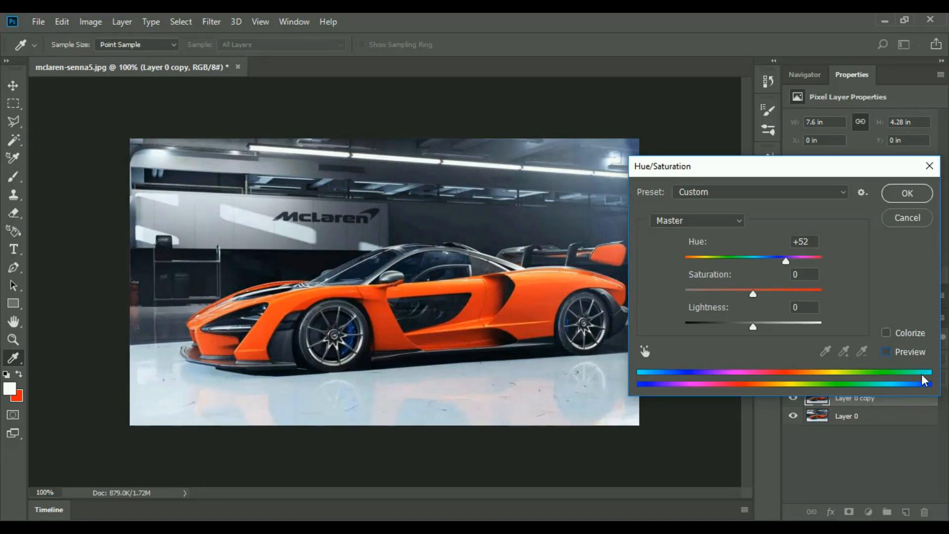
{"action": "left_click", "coordinate": [885, 352]}
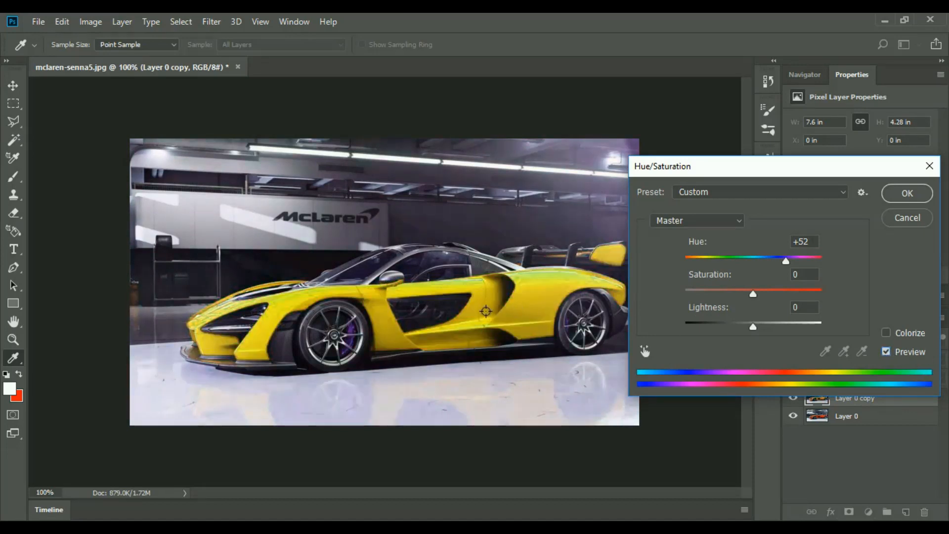
Step: Apply the Hue/Saturation adjustment with a hue of +37, and hide and reshow Layer 0 copy to compare the car colours
{"action": "mouse_move", "coordinate": [780, 262]}
{"action": "left_mouse_down"}
{"action": "mouse_move", "coordinate": [751, 265]}
{"action": "mouse_move", "coordinate": [780, 271]}
{"action": "left_mouse_up"}
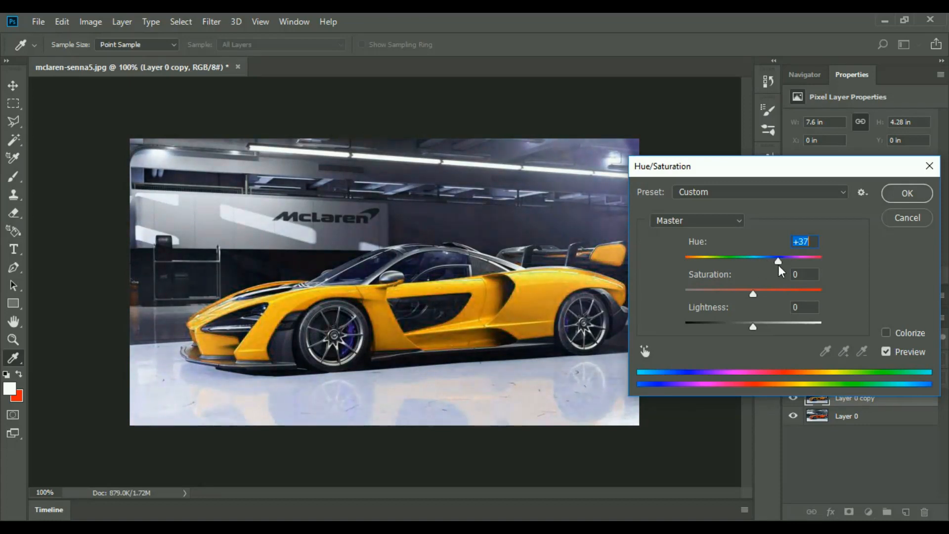
{"action": "left_click", "coordinate": [902, 193]}
{"action": "key", "text": "t"}
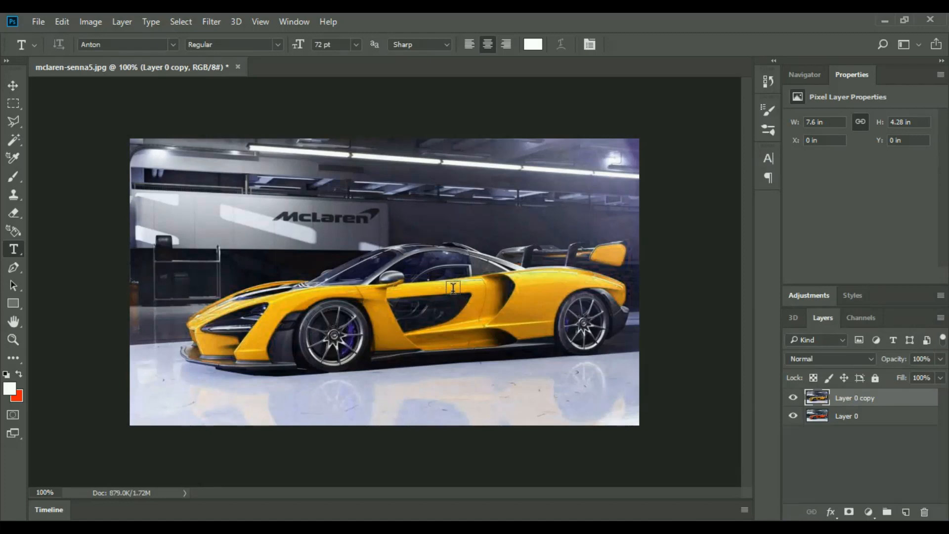
{"action": "left_click", "coordinate": [792, 398]}
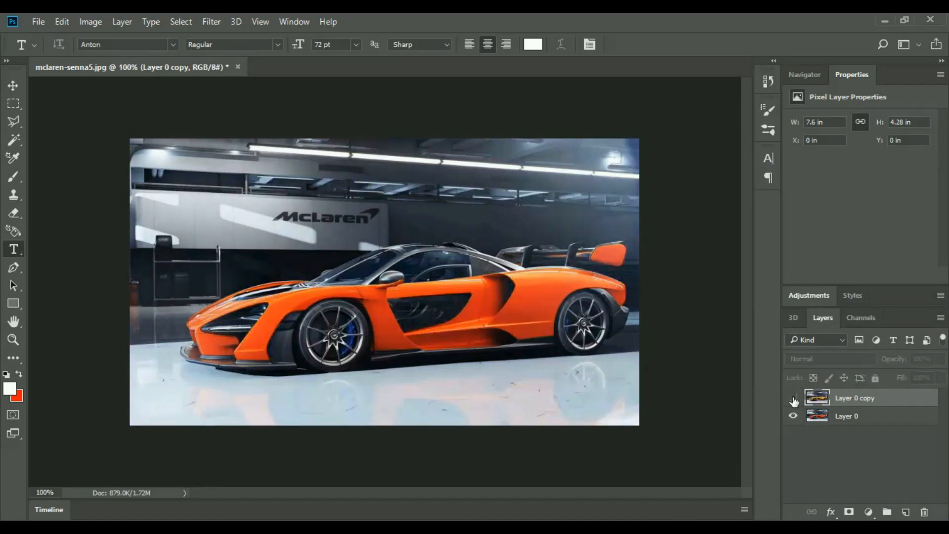
{"action": "left_click", "coordinate": [792, 398]}
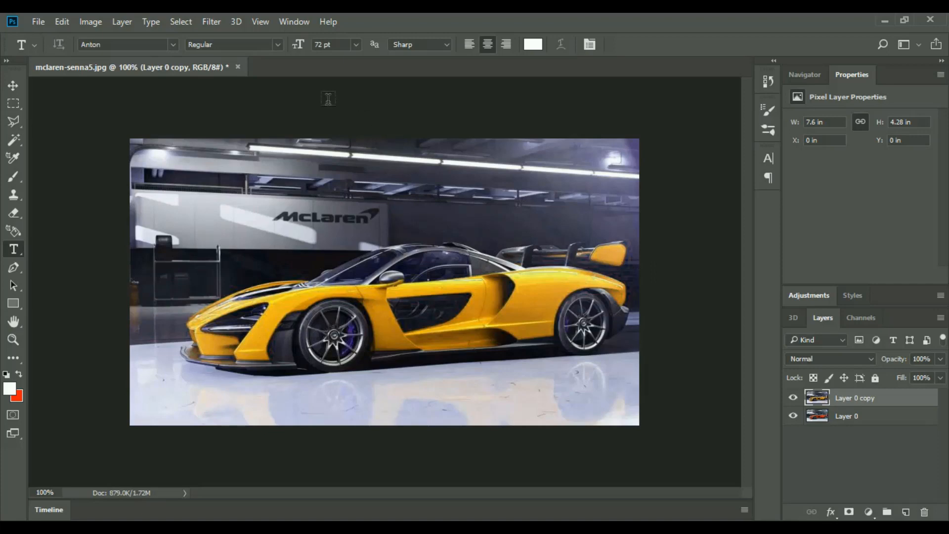
Step: Close mclaren-senna5.jpg without saving and open the delet background 2 image from the COURSE PHOTOSHOP BEGINNERS folder in Photoshop
{"action": "left_click", "coordinate": [237, 67]}
{"action": "left_click", "coordinate": [462, 217]}
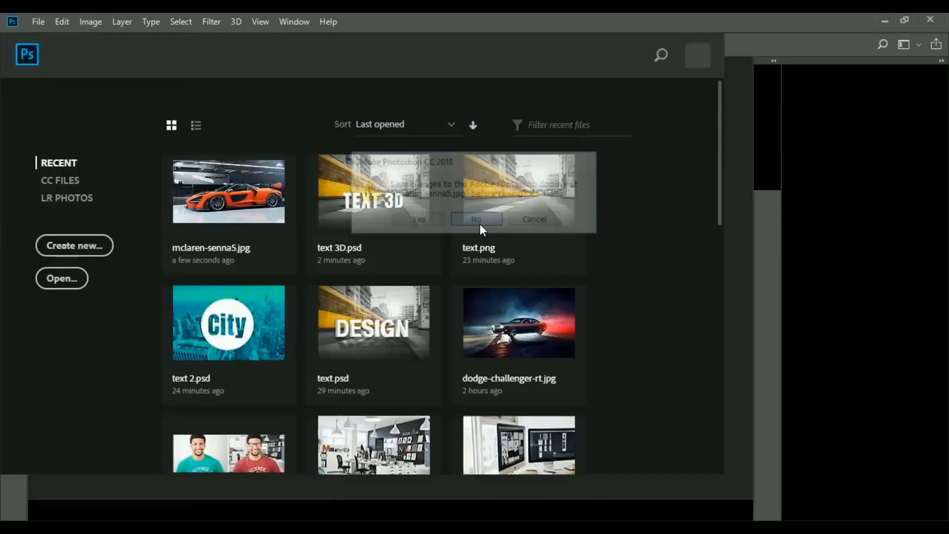
{"action": "left_click", "coordinate": [885, 21]}
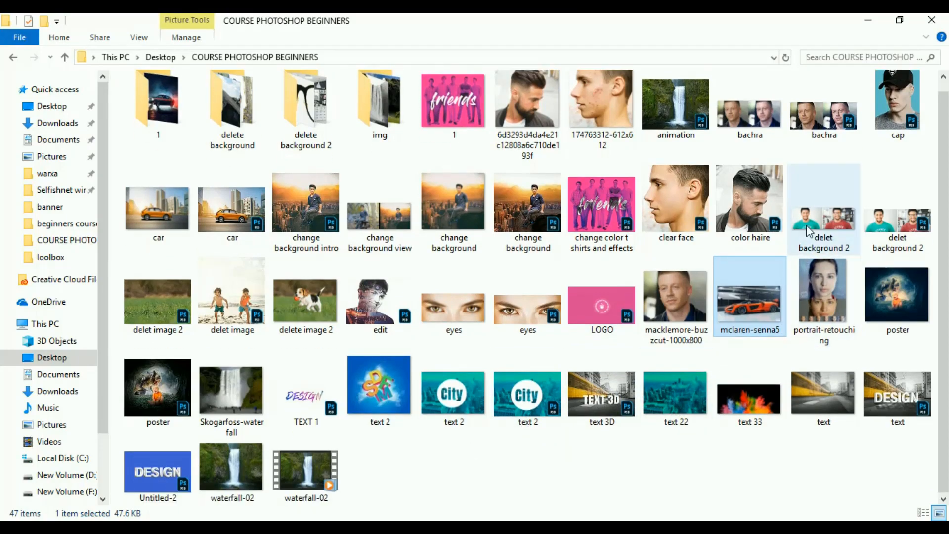
{"action": "double_click", "coordinate": [808, 230]}
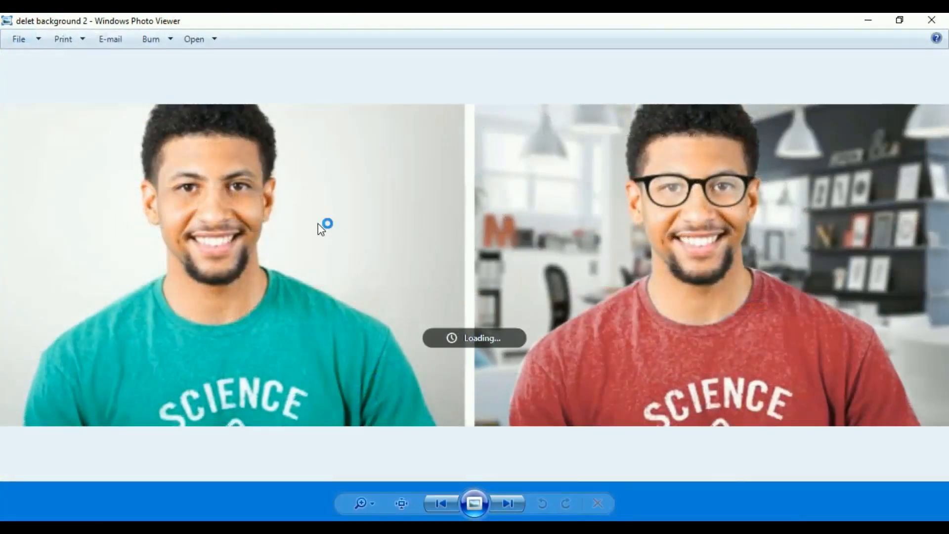
{"action": "right_click", "coordinate": [256, 200]}
{"action": "mouse_move", "coordinate": [330, 202]}
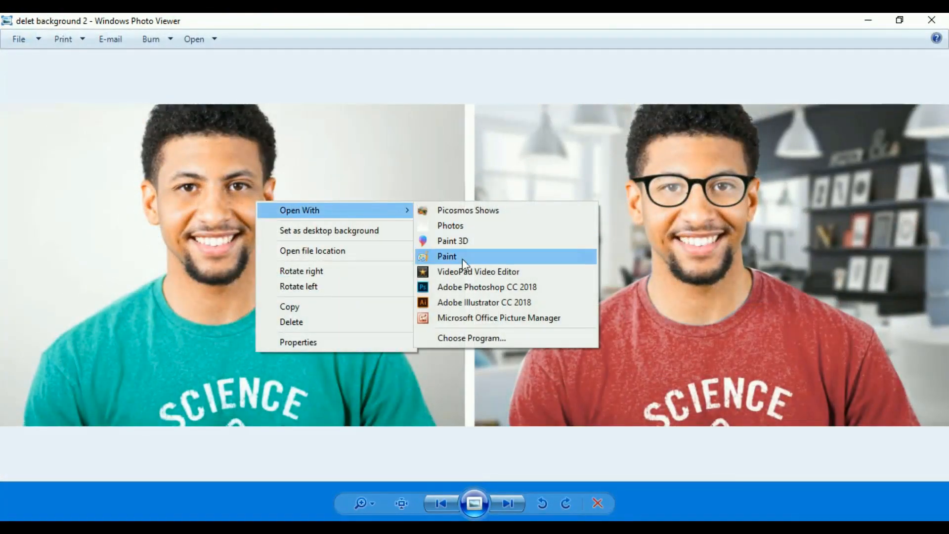
{"action": "left_click", "coordinate": [464, 288]}
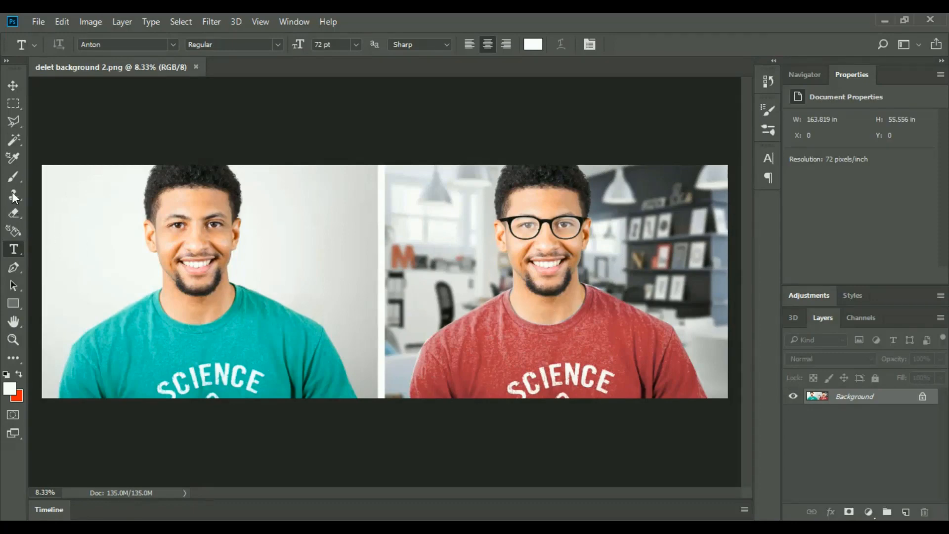
Step: Switch the workspace from 3D to Essentials to get the full set of tools
{"action": "left_click", "coordinate": [903, 44]}
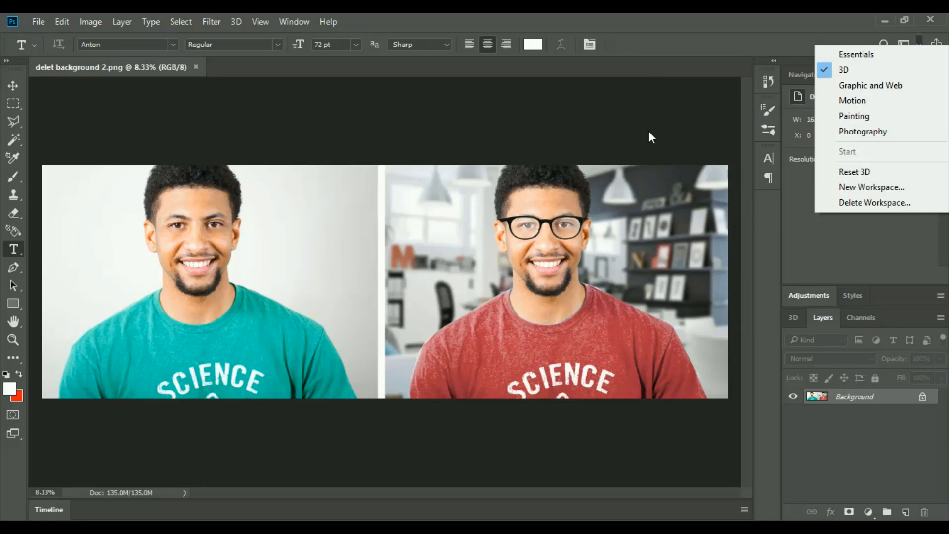
{"action": "left_click", "coordinate": [877, 54]}
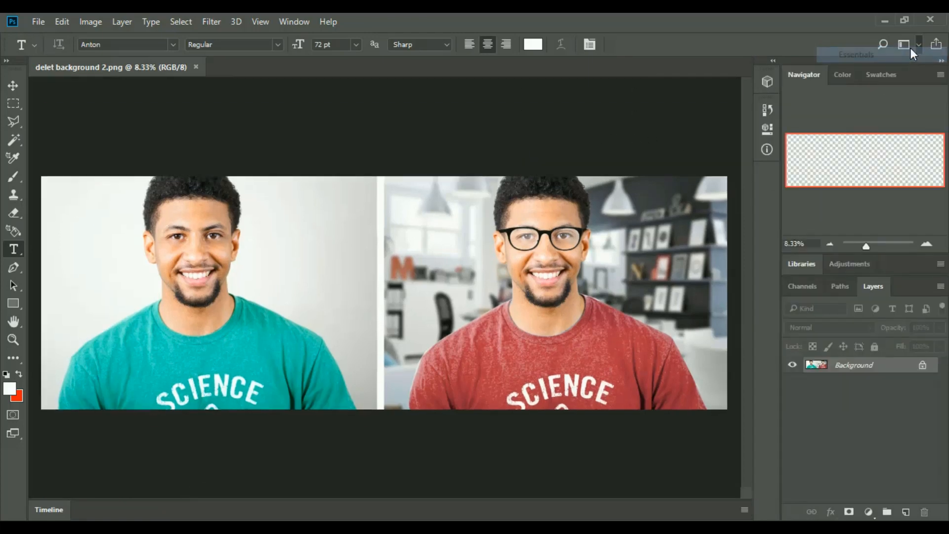
{"action": "left_click", "coordinate": [916, 43]}
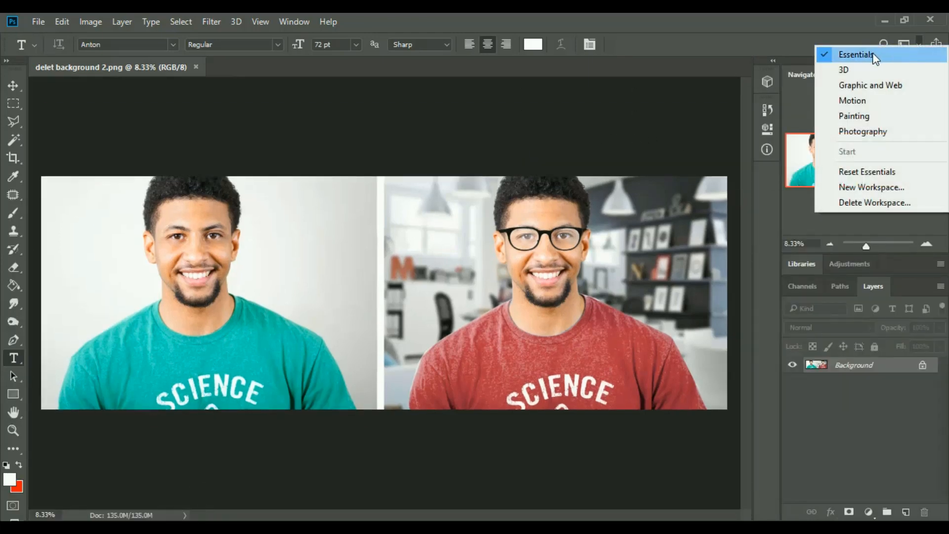
{"action": "left_click", "coordinate": [693, 35]}
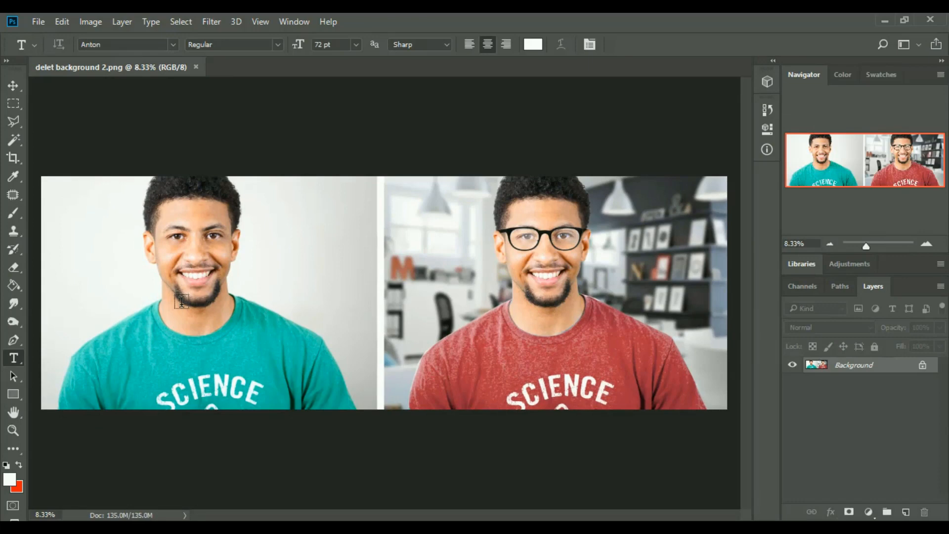
Step: Crop the image to the portrait with the teal T-shirt and unlock its Background layer
{"action": "left_click", "coordinate": [13, 158]}
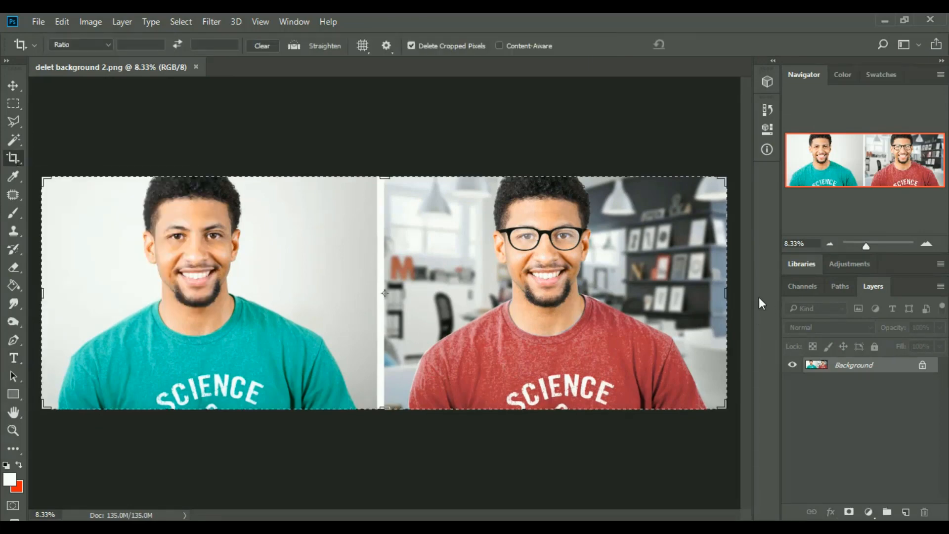
{"action": "left_click_drag", "start_coordinate": [725, 293], "coordinate": [551, 295]}
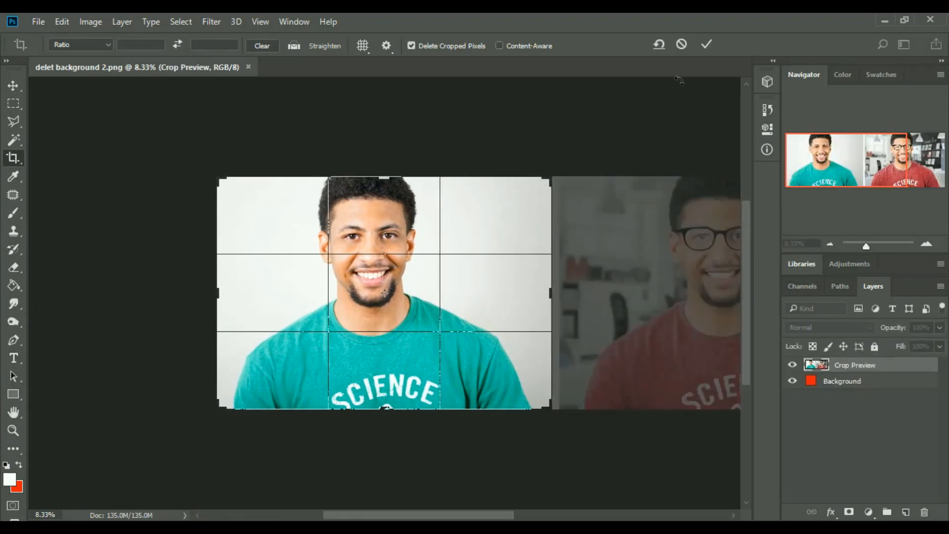
{"action": "left_click", "coordinate": [707, 45]}
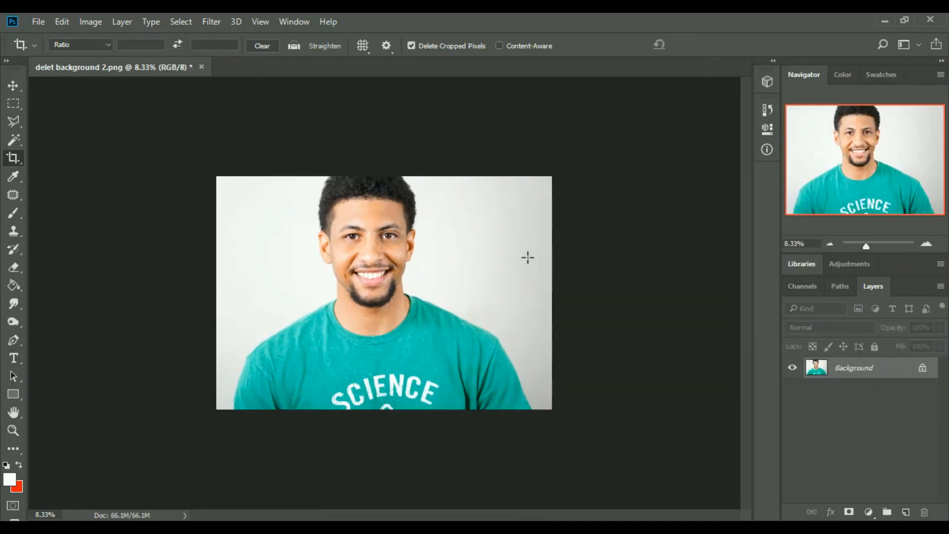
{"action": "left_click", "coordinate": [922, 367]}
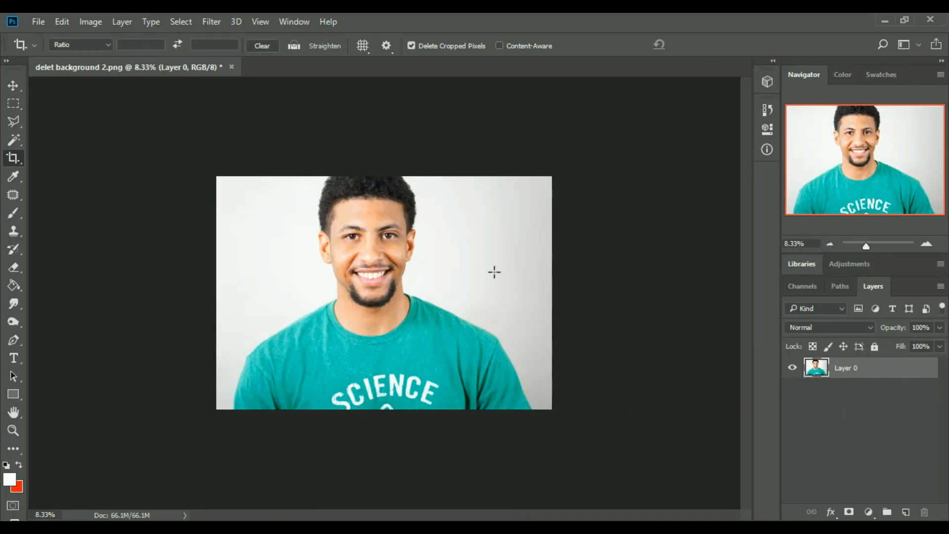
Step: Try Hue/Saturation on the whole of Layer 0 with master hue shifts of +36 and +102, and cancel the adjustment
{"action": "left_click", "coordinate": [91, 22]}
{"action": "mouse_move", "coordinate": [131, 59]}
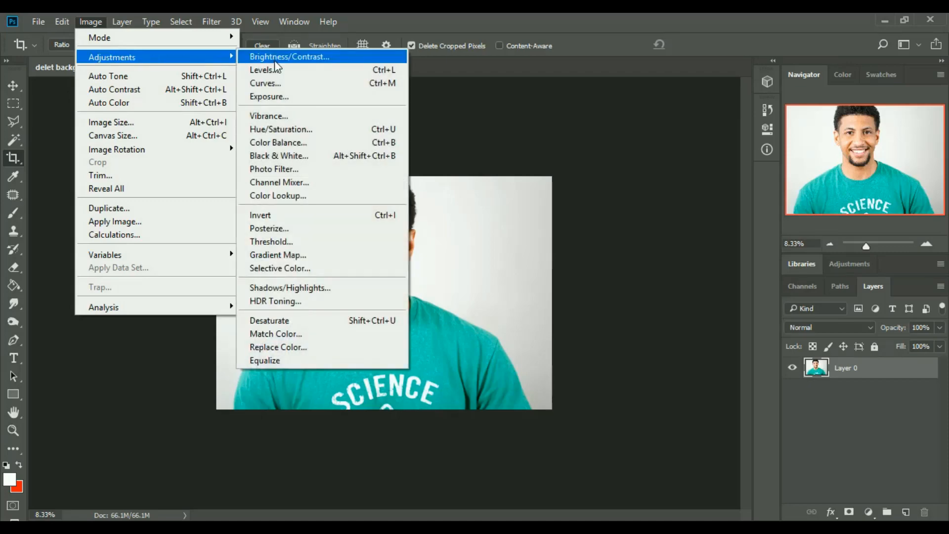
{"action": "left_click", "coordinate": [302, 127]}
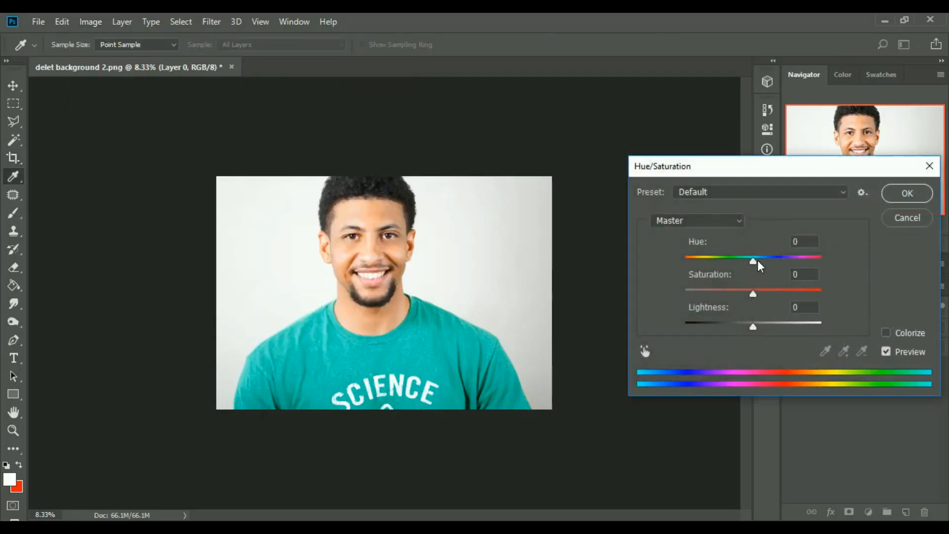
{"action": "left_click_drag", "start_coordinate": [757, 261], "coordinate": [778, 262]}
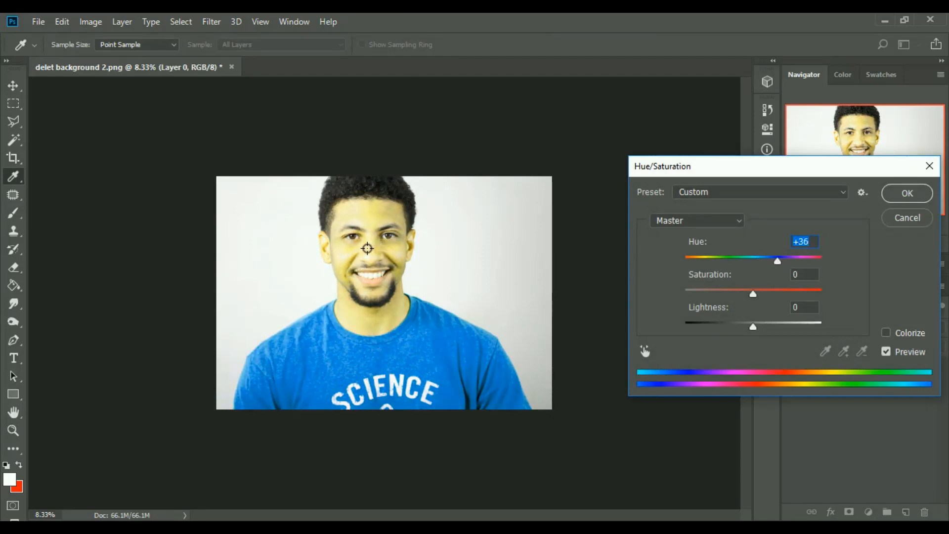
{"action": "left_click_drag", "start_coordinate": [774, 262], "coordinate": [802, 257]}
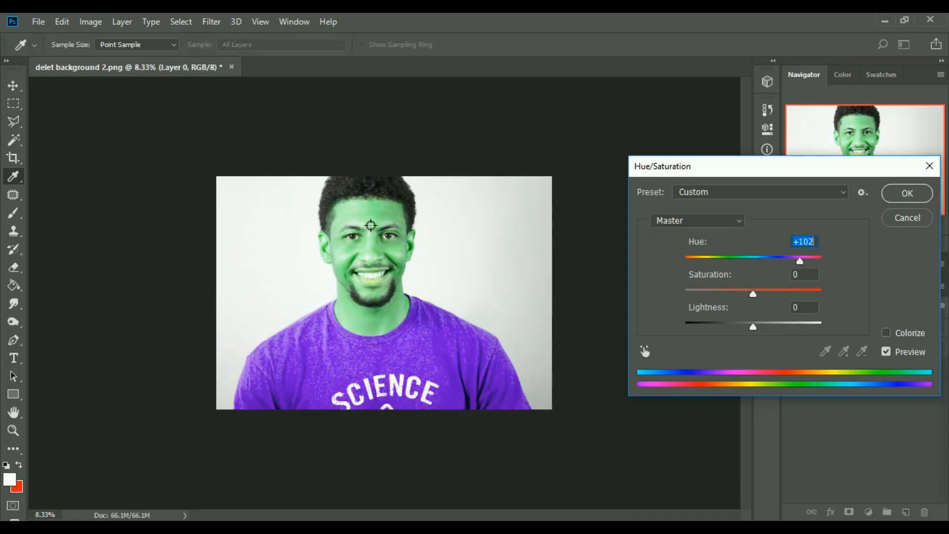
{"action": "left_click", "coordinate": [909, 217]}
{"action": "key", "text": "c"}
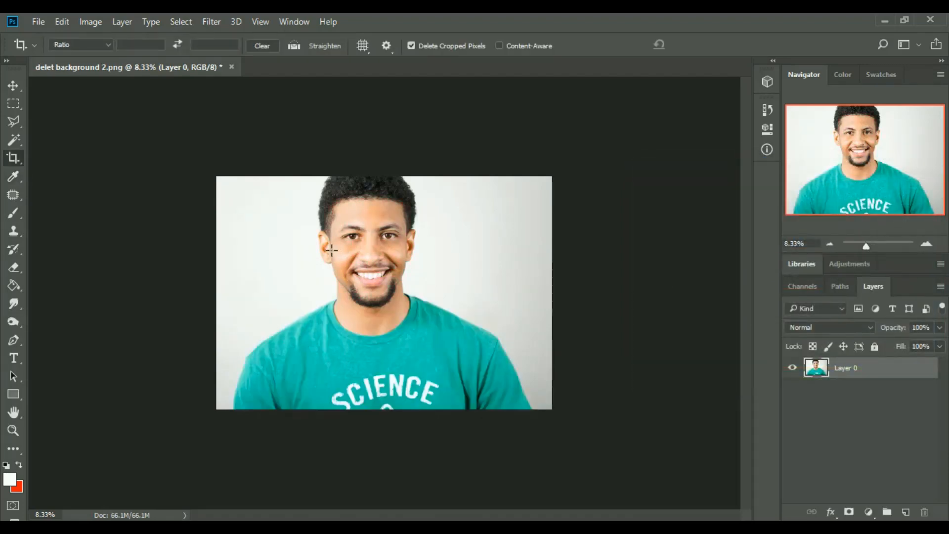
{"action": "left_click", "coordinate": [12, 124]}
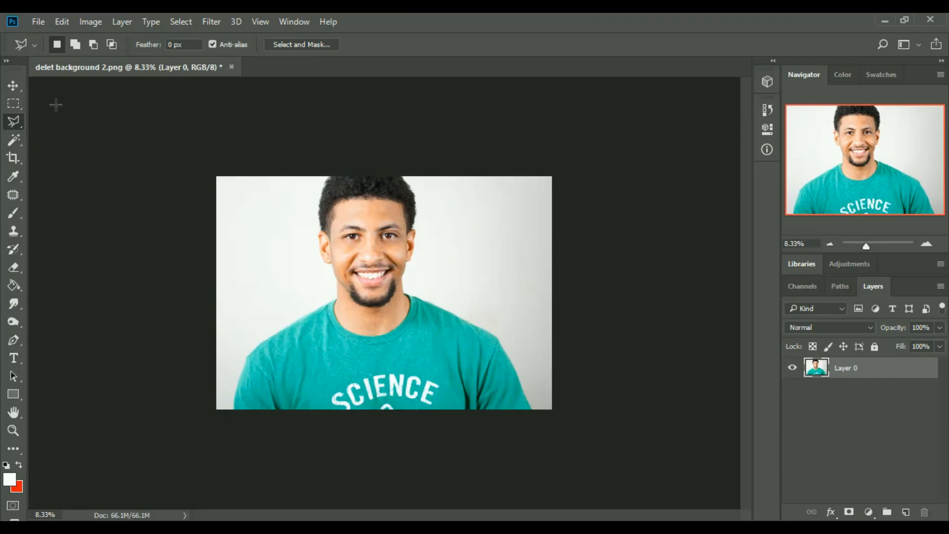
{"action": "right_click", "coordinate": [13, 119]}
{"action": "left_click", "coordinate": [14, 86]}
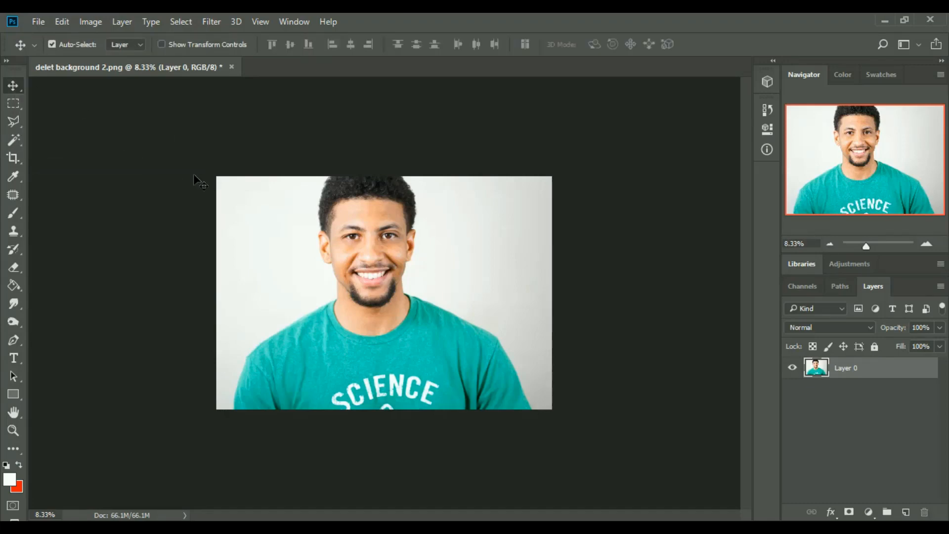
{"action": "key", "text": "l"}
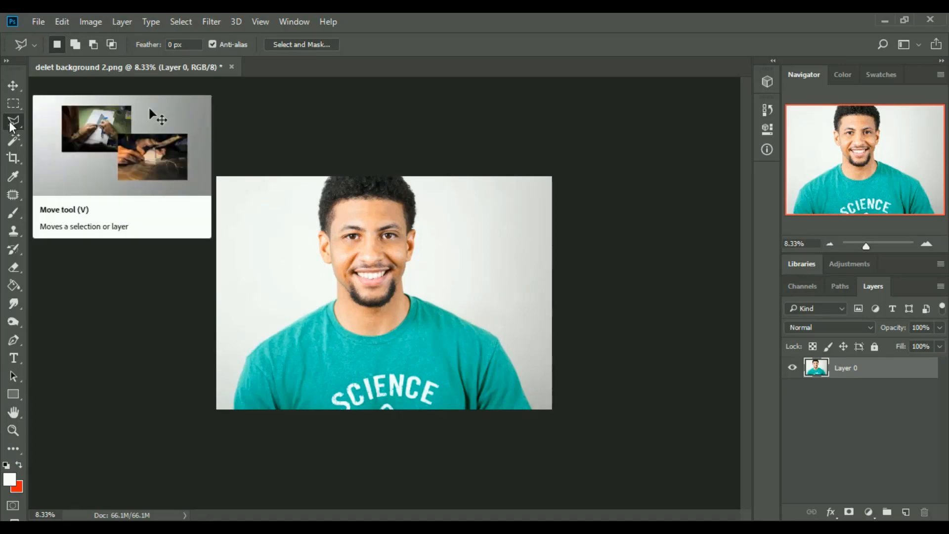
{"action": "left_click", "coordinate": [13, 86]}
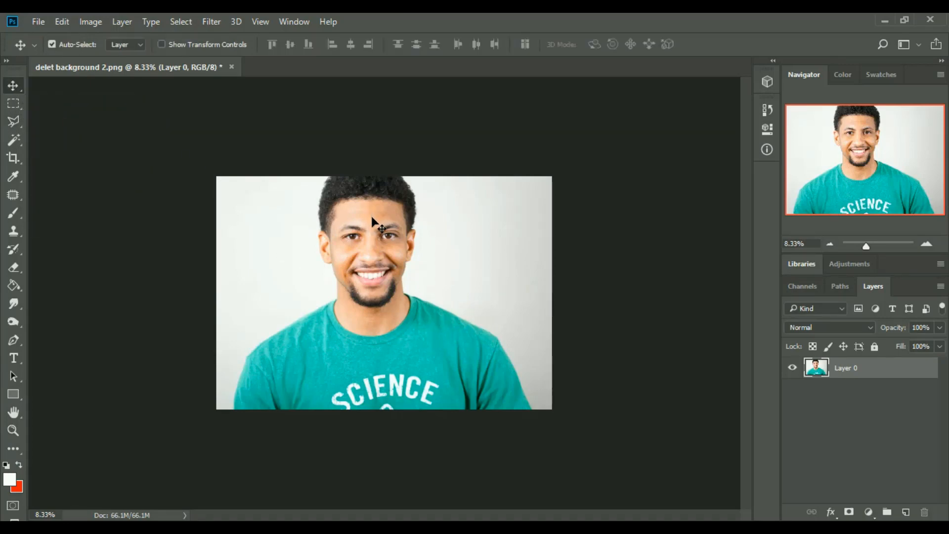
Step: Select the teal T-shirt by tracing its shoulders, neckline, sleeves and lower edge with a closed Polygonal Lasso outline
{"action": "key", "text": "l"}
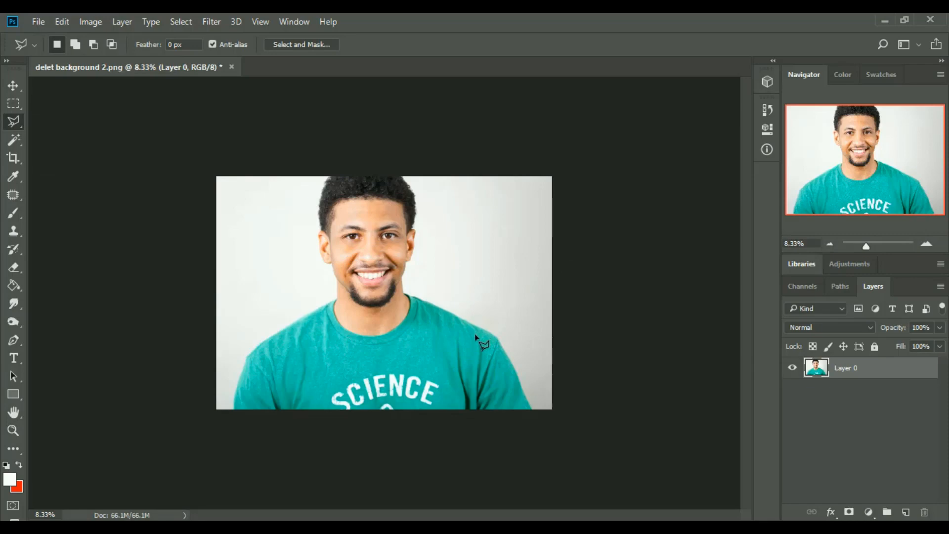
{"action": "left_click_drag", "start_coordinate": [867, 249], "coordinate": [871, 251]}
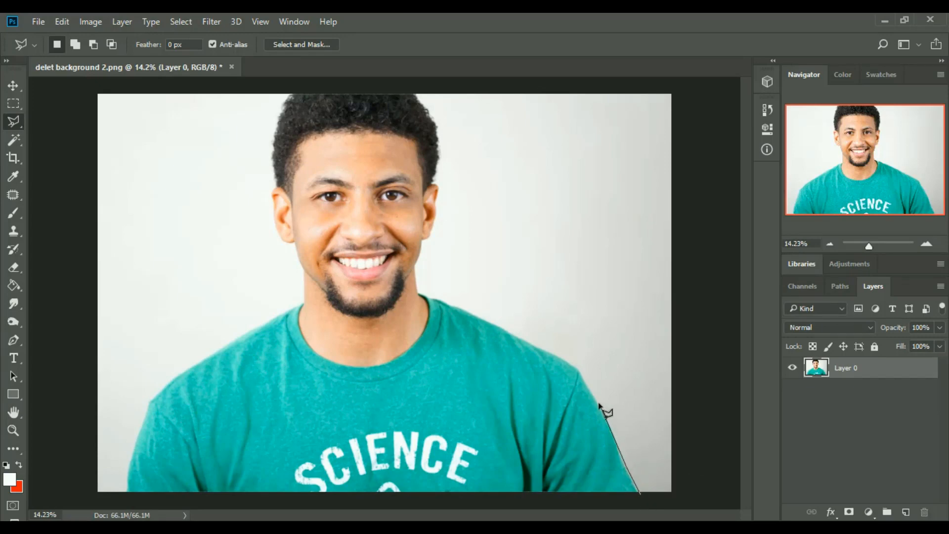
{"action": "left_click", "coordinate": [573, 368]}
{"action": "left_click", "coordinate": [511, 335]}
{"action": "left_click", "coordinate": [420, 295]}
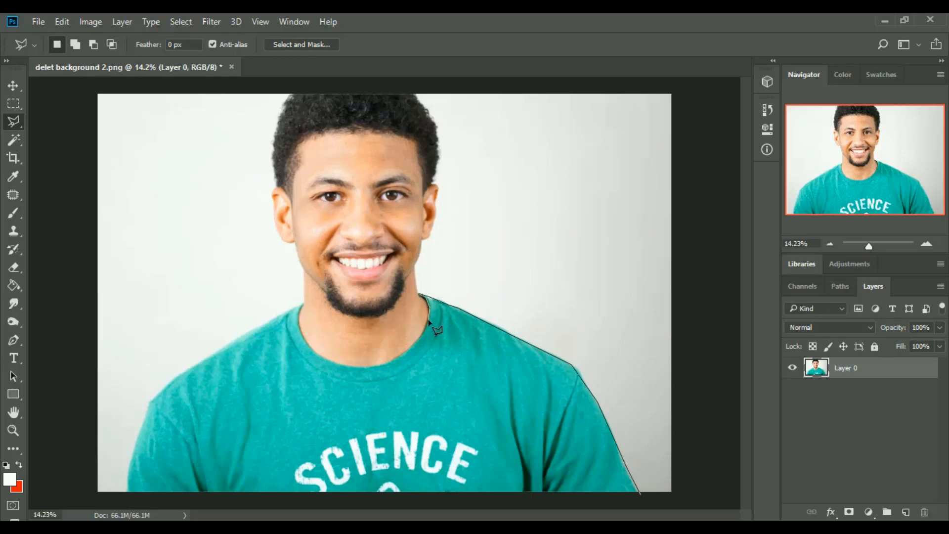
{"action": "left_click", "coordinate": [426, 328]}
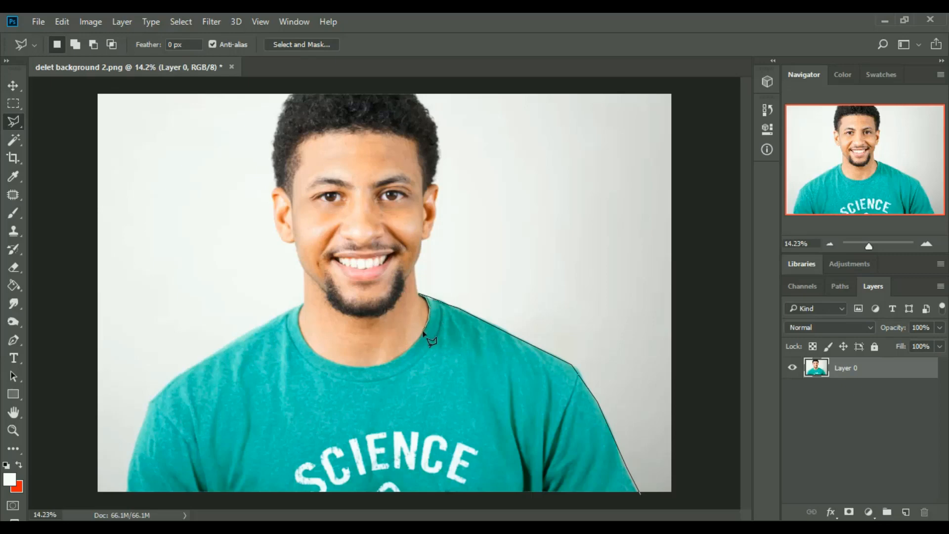
{"action": "left_click", "coordinate": [399, 357]}
{"action": "left_click", "coordinate": [323, 358]}
{"action": "left_click", "coordinate": [306, 341]}
{"action": "left_click", "coordinate": [302, 304]}
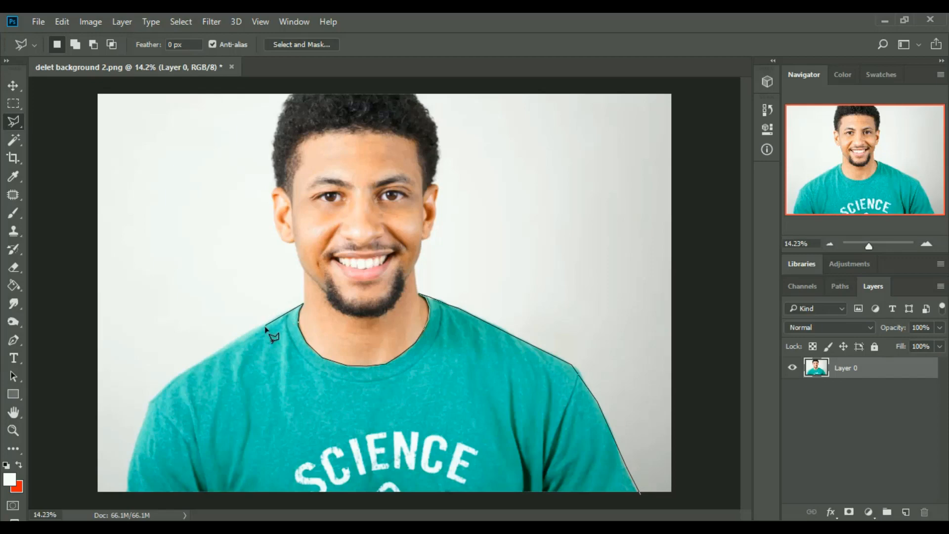
{"action": "left_click", "coordinate": [198, 363]}
{"action": "left_click", "coordinate": [148, 404]}
{"action": "left_click", "coordinate": [141, 425]}
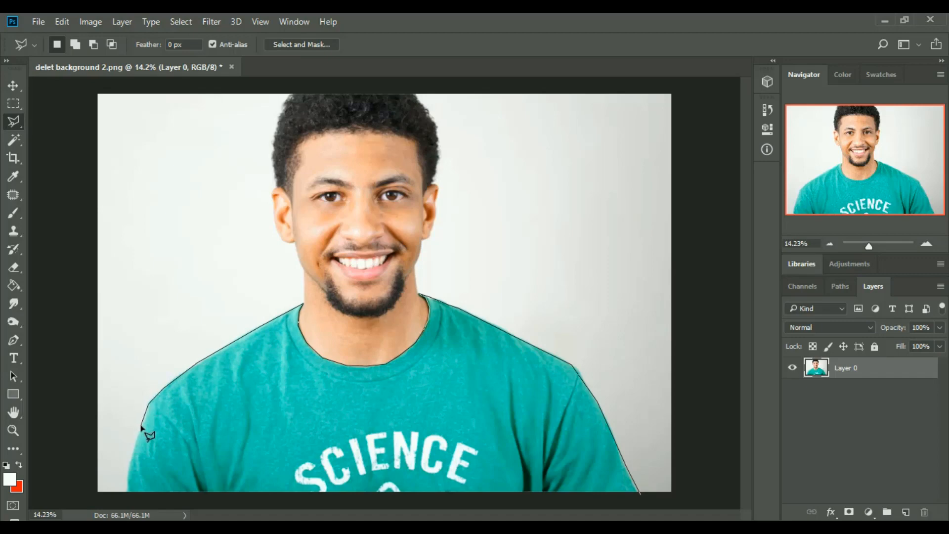
{"action": "left_click", "coordinate": [128, 484]}
{"action": "left_click", "coordinate": [128, 493]}
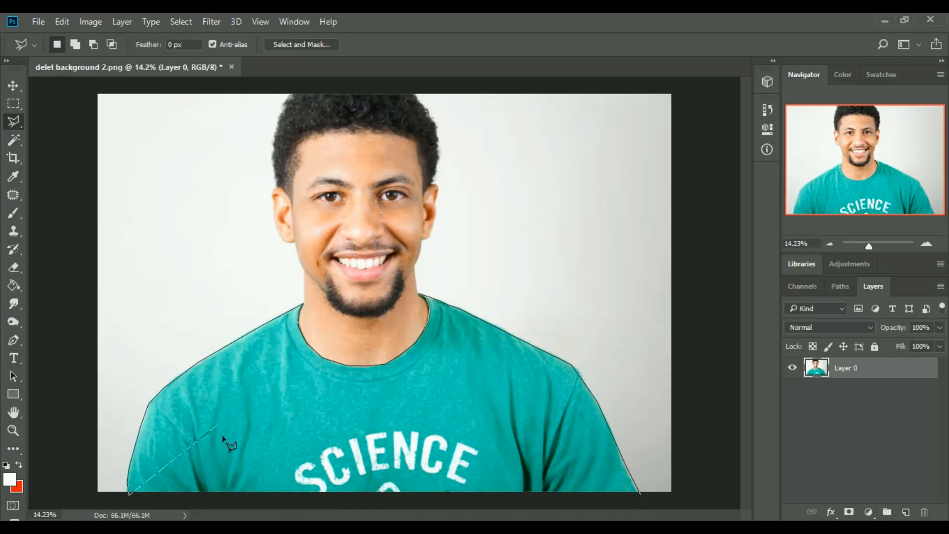
{"action": "left_click", "coordinate": [640, 494]}
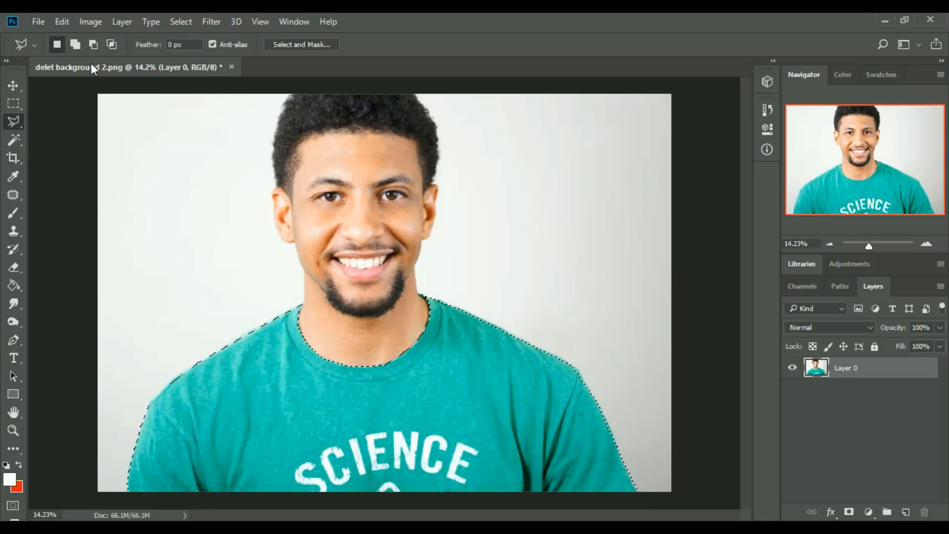
Step: Try Hue/Saturation on the selected T-shirt with a master hue shift of -172, and cancel the adjustment
{"action": "left_click", "coordinate": [91, 21]}
{"action": "mouse_move", "coordinate": [132, 51]}
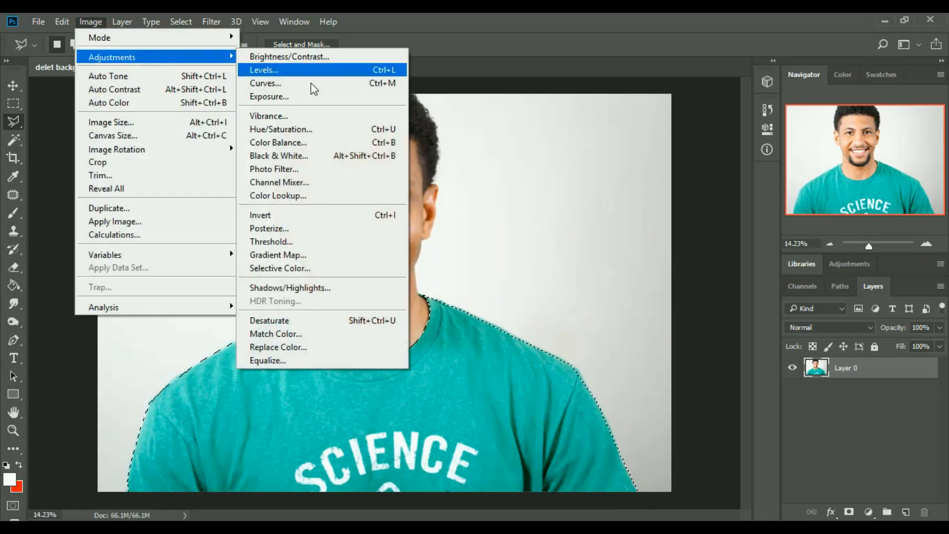
{"action": "left_click", "coordinate": [319, 130]}
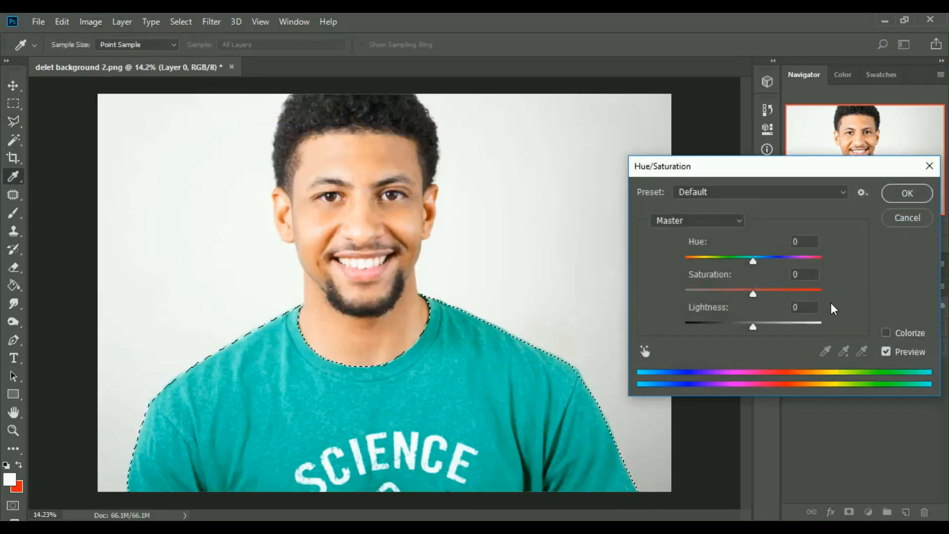
{"action": "left_click_drag", "start_coordinate": [758, 259], "coordinate": [687, 271]}
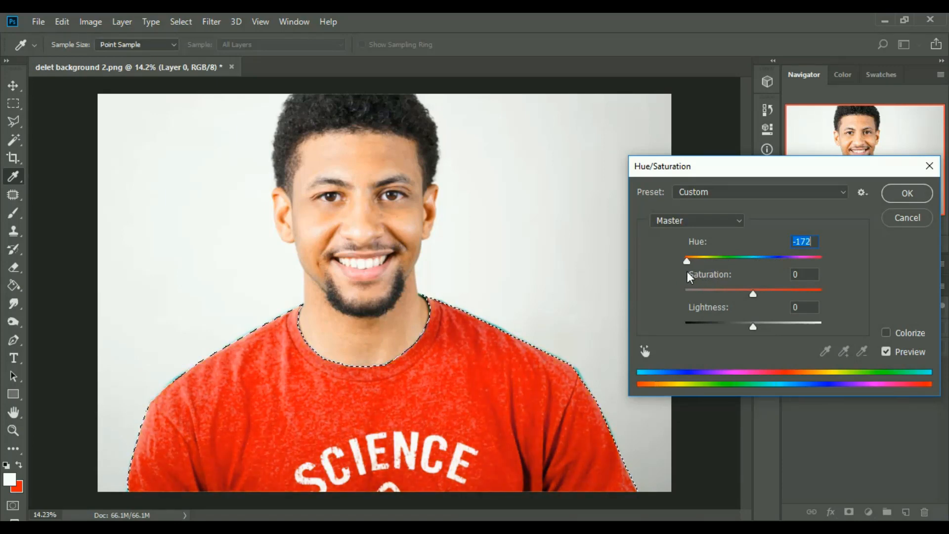
{"action": "left_click", "coordinate": [914, 218]}
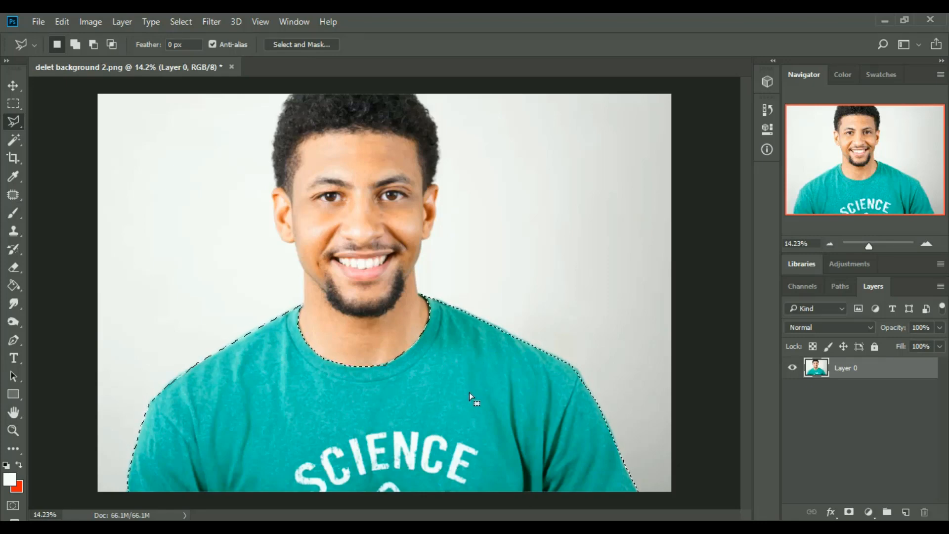
Step: Copy the selected T-shirt to its own layer and check the cut-out by toggling the visibility of both layers
{"action": "right_click", "coordinate": [466, 376]}
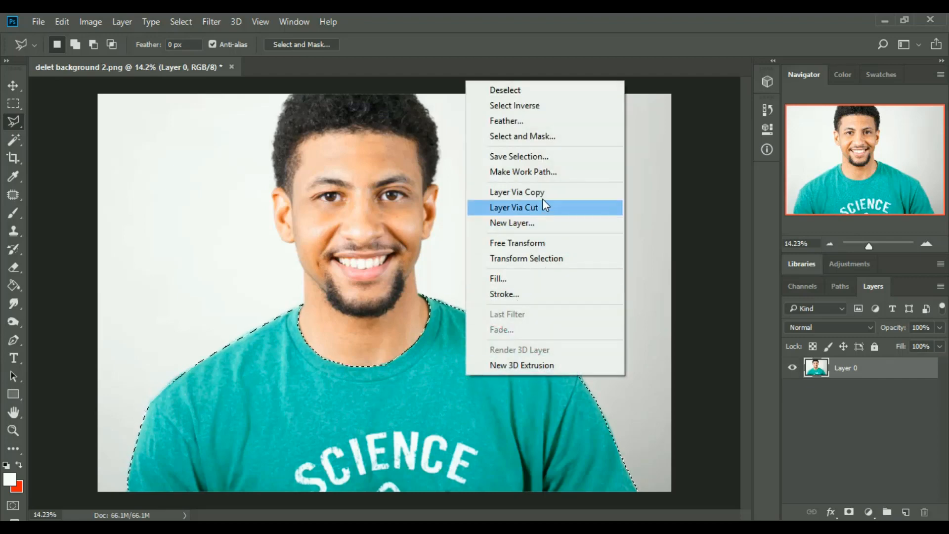
{"action": "left_click", "coordinate": [557, 197]}
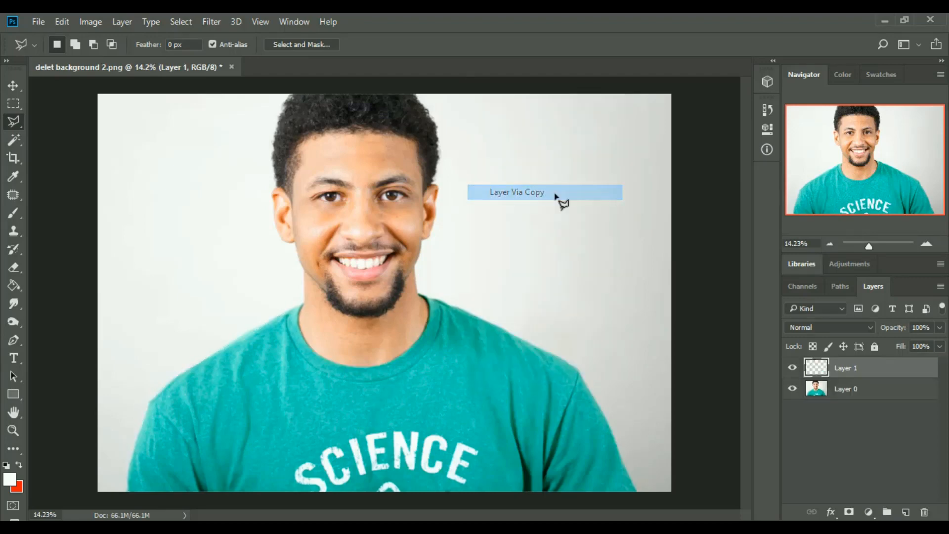
{"action": "left_click", "coordinate": [793, 389]}
{"action": "left_click", "coordinate": [791, 368]}
{"action": "left_click", "coordinate": [791, 369]}
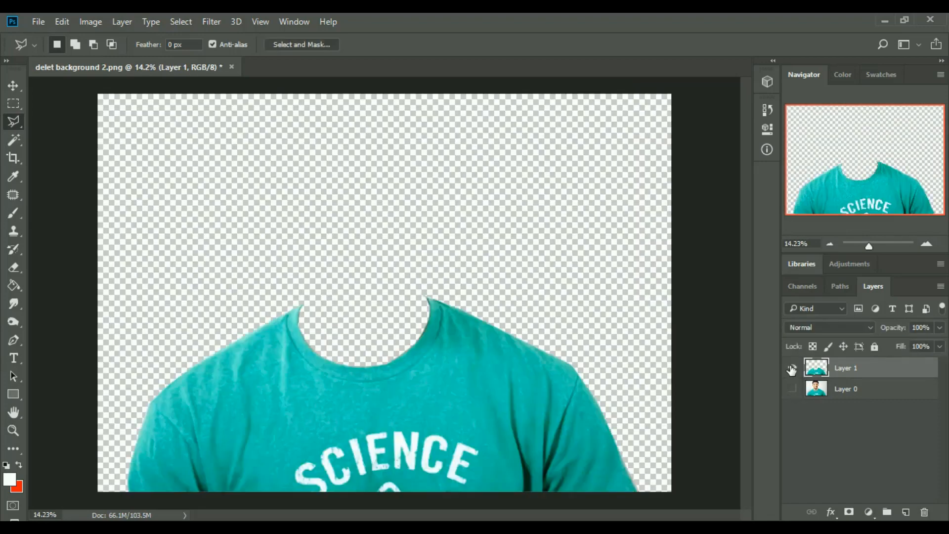
{"action": "left_click", "coordinate": [792, 368]}
{"action": "left_click", "coordinate": [792, 368]}
{"action": "left_click", "coordinate": [791, 389]}
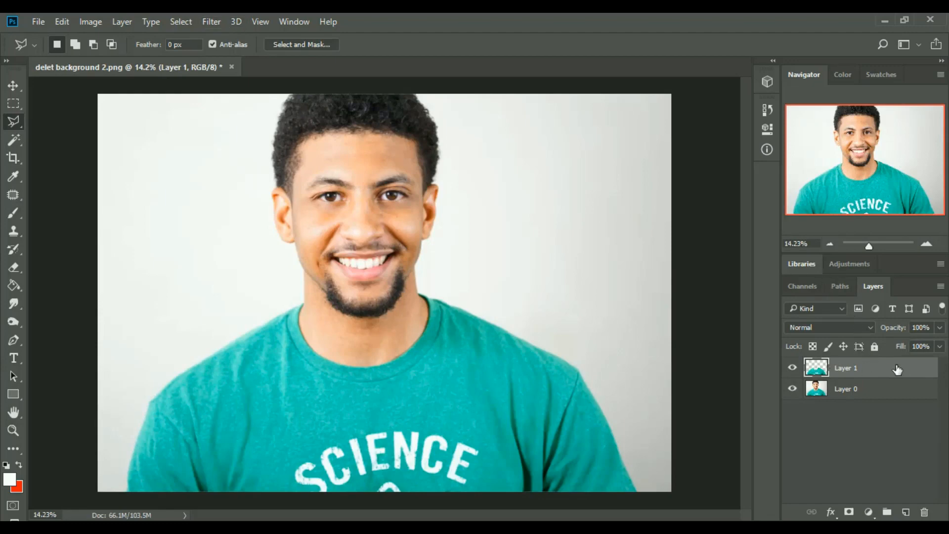
Step: Rename the copied T-shirt layer as "t shirt"
{"action": "double_click", "coordinate": [851, 370]}
{"action": "type", "text": "t shirt"}
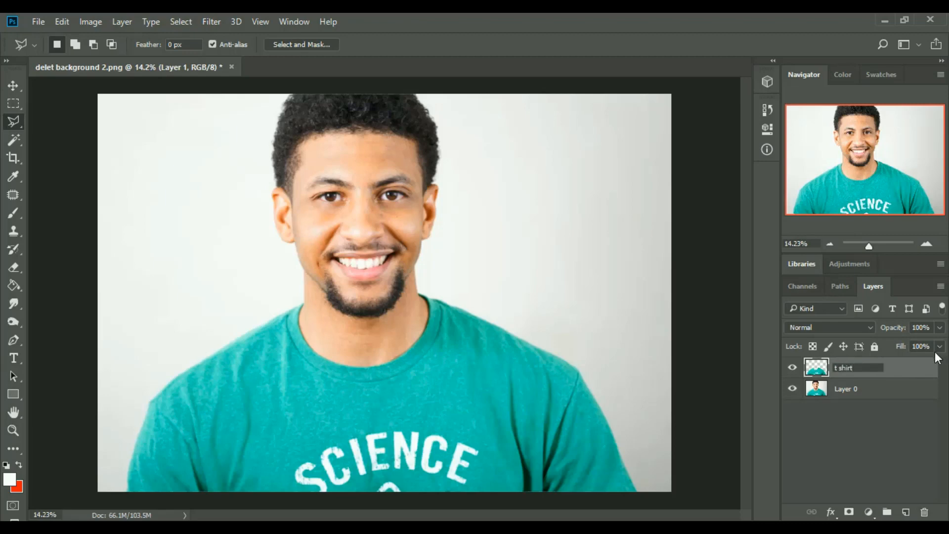
{"action": "key", "text": "Return"}
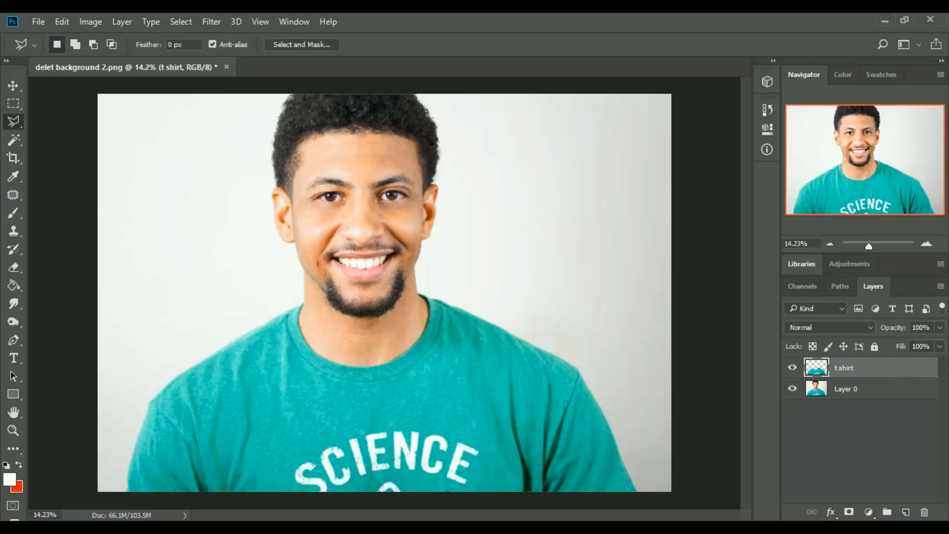
Step: Recolour only the t shirt layer red with Hue/Saturation, using a master hue of -180 and a slightly reduced saturation
{"action": "left_click", "coordinate": [852, 391]}
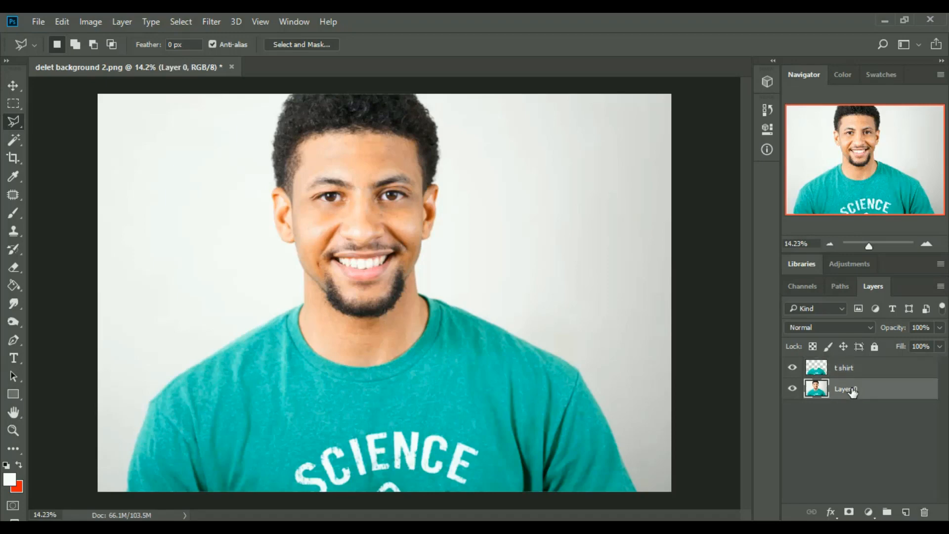
{"action": "left_click", "coordinate": [885, 370]}
{"action": "left_click", "coordinate": [872, 388]}
{"action": "left_click", "coordinate": [879, 372]}
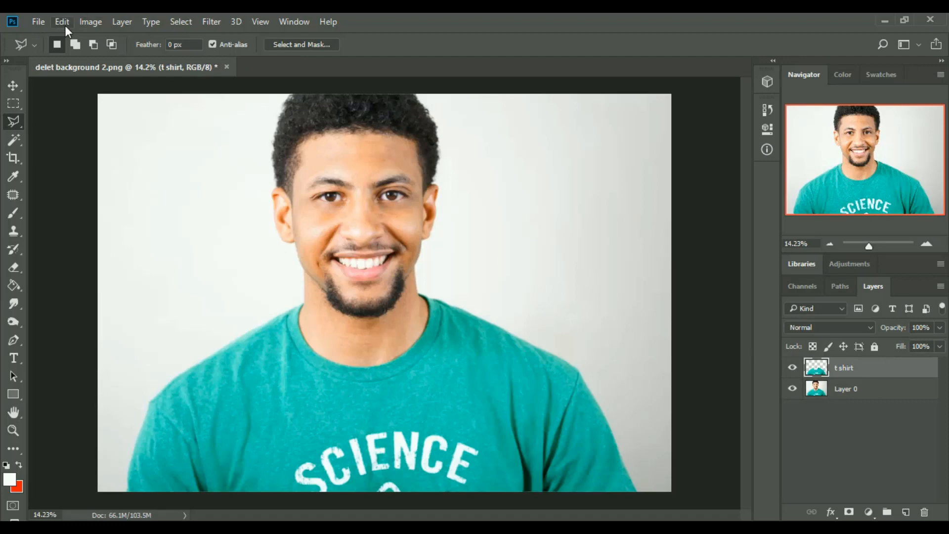
{"action": "left_click", "coordinate": [88, 22]}
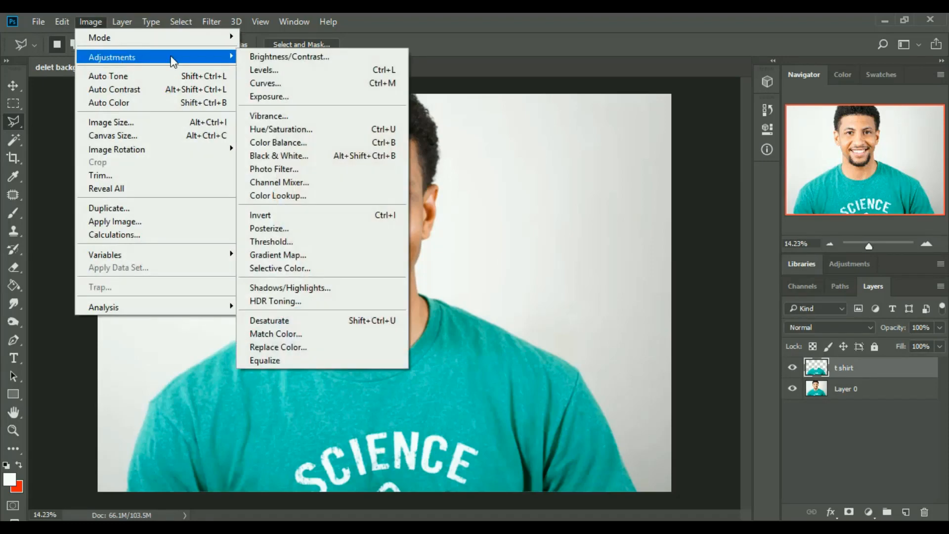
{"action": "left_click", "coordinate": [303, 130]}
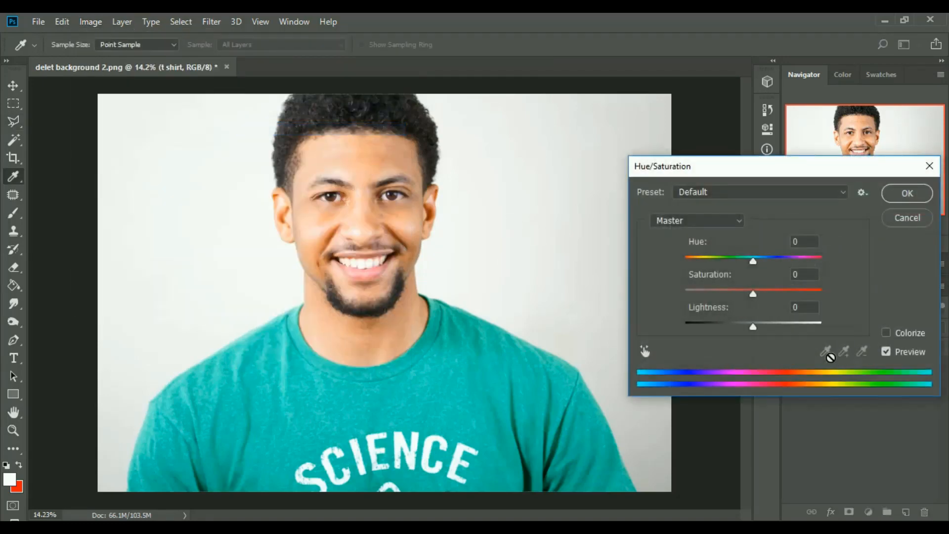
{"action": "left_click_drag", "start_coordinate": [758, 261], "coordinate": [682, 259]}
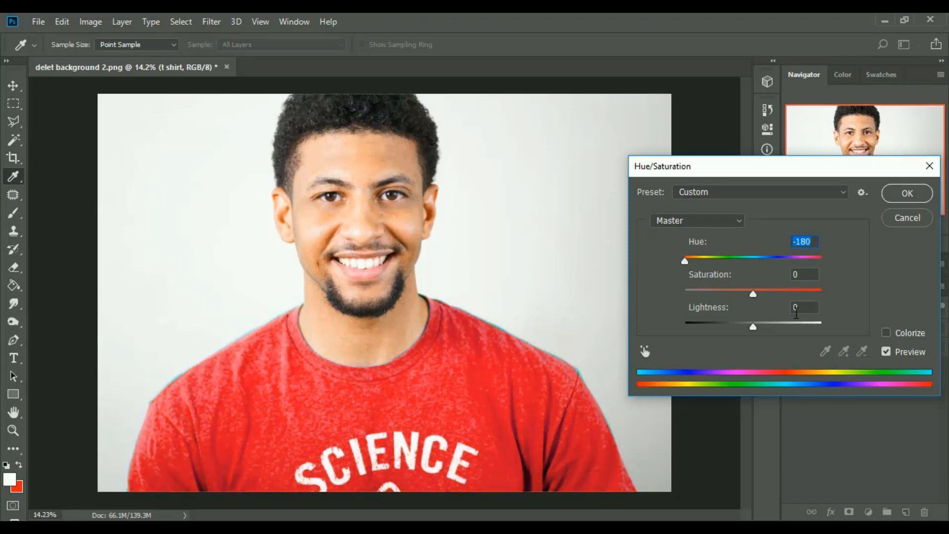
{"action": "left_click_drag", "start_coordinate": [750, 291], "coordinate": [741, 294]}
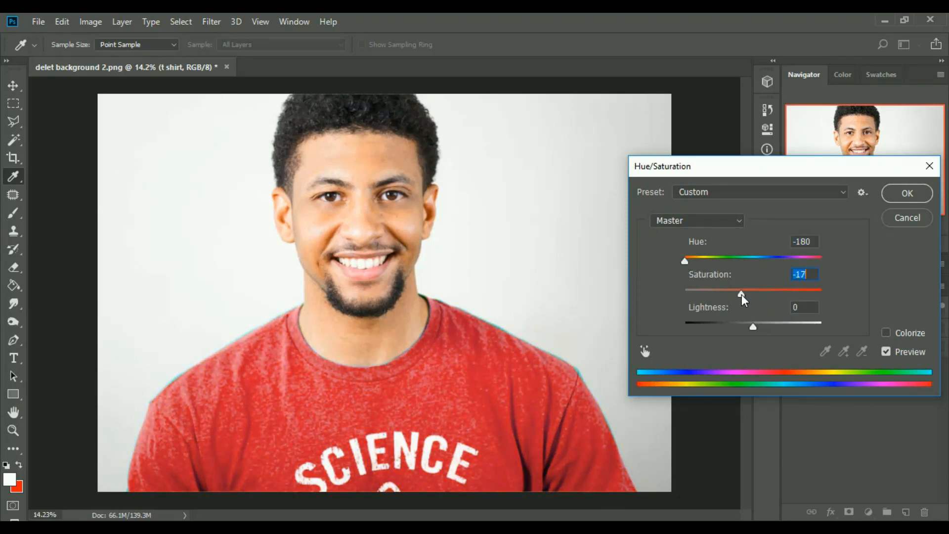
{"action": "left_click", "coordinate": [908, 192]}
{"action": "key", "text": "l"}
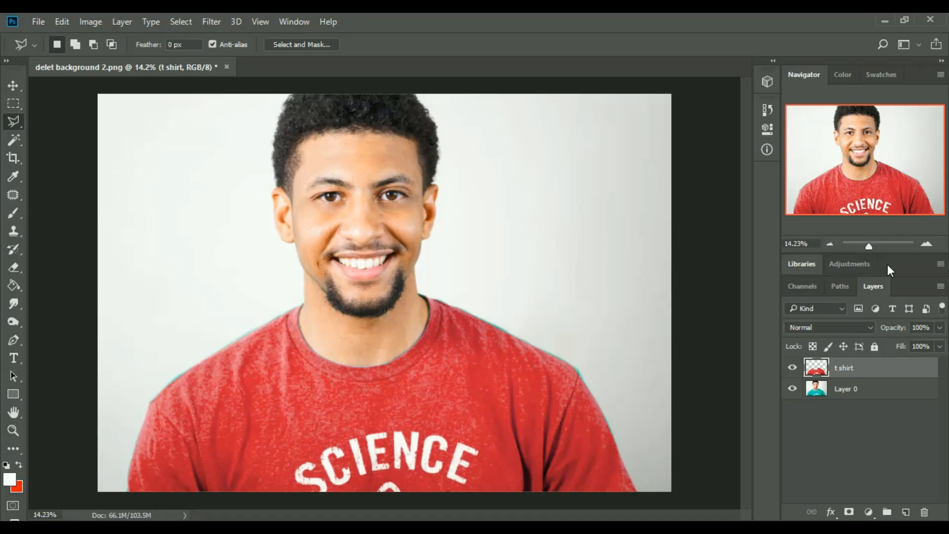
Step: Examine the recoloured T-shirt's collar, shoulder and sleeve edges up close, and return to the full image view
{"action": "left_click", "coordinate": [884, 244]}
{"action": "left_click_drag", "start_coordinate": [885, 243], "coordinate": [874, 245]}
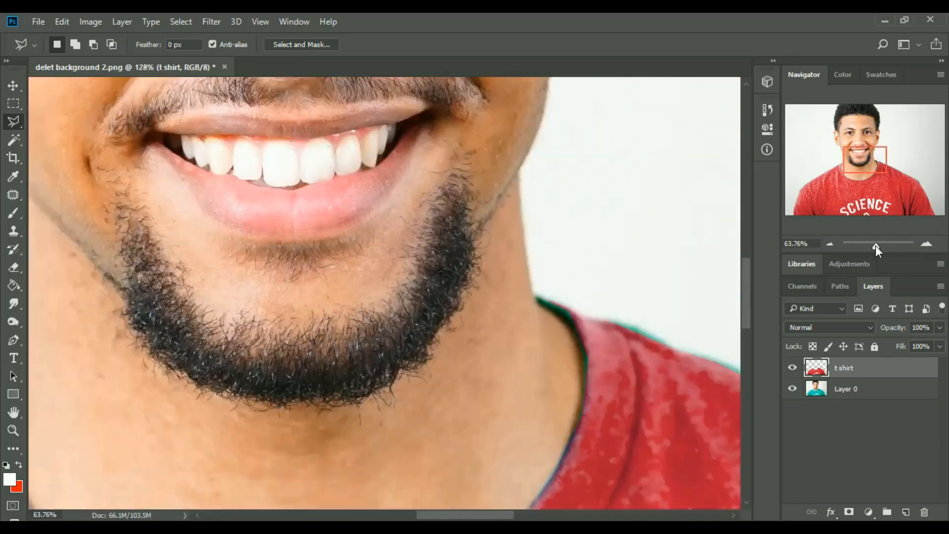
{"action": "left_click_drag", "start_coordinate": [515, 515], "coordinate": [616, 513]}
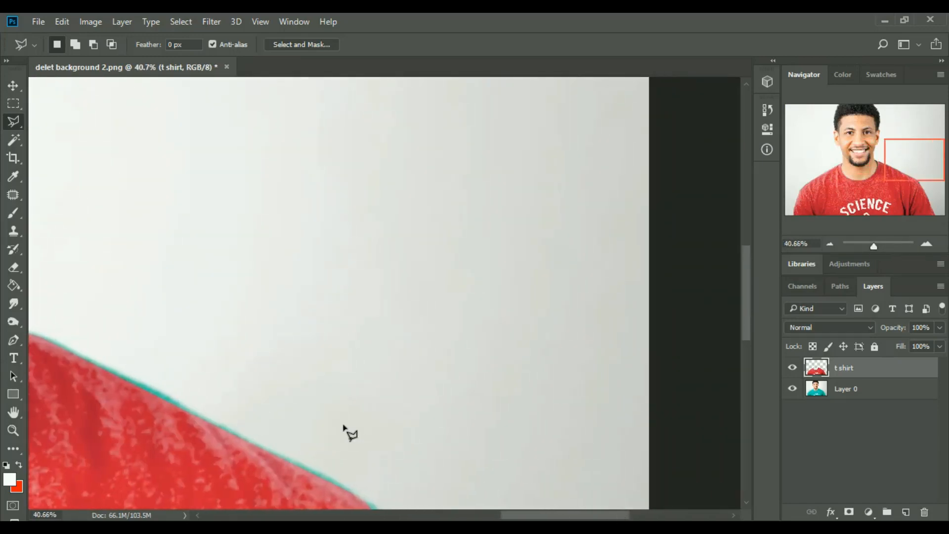
{"action": "scroll", "coordinate": [347, 442], "scroll_direction": "down", "scroll_amount": 4}
{"action": "scroll", "coordinate": [508, 491], "scroll_direction": "down", "scroll_amount": 3}
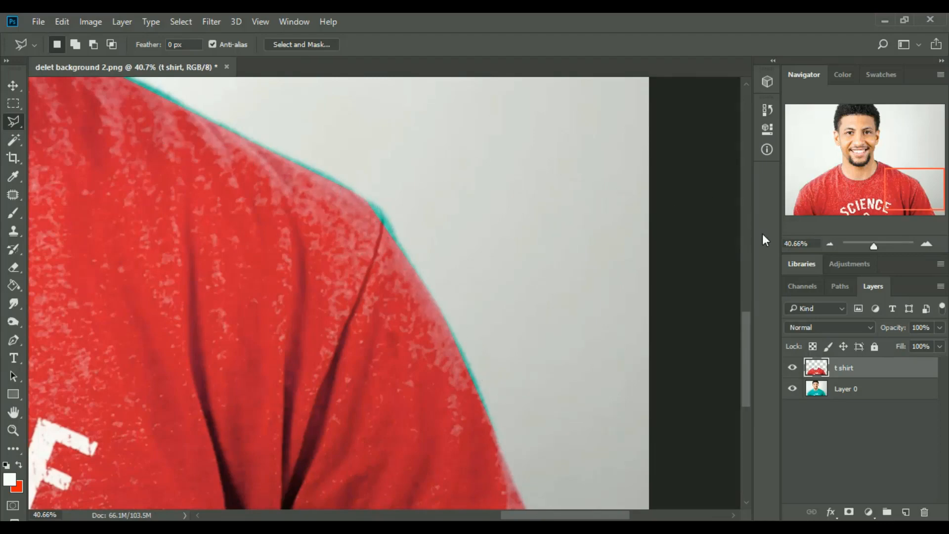
{"action": "left_click_drag", "start_coordinate": [871, 246], "coordinate": [870, 247]}
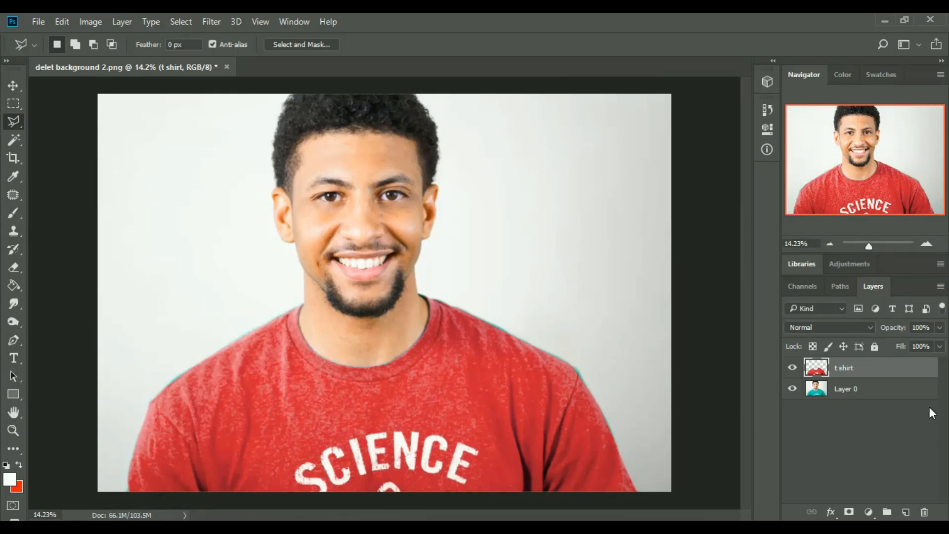
Step: Apply Color Balance to the t shirt layer's midtones with colour levels +4, +74 and +87, comparing the result with the preview off
{"action": "left_click", "coordinate": [88, 23]}
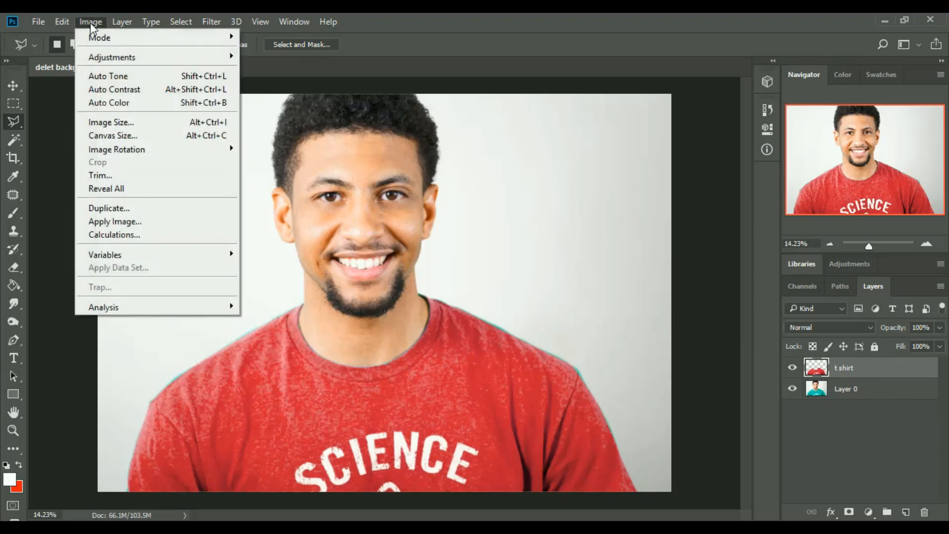
{"action": "mouse_move", "coordinate": [118, 57]}
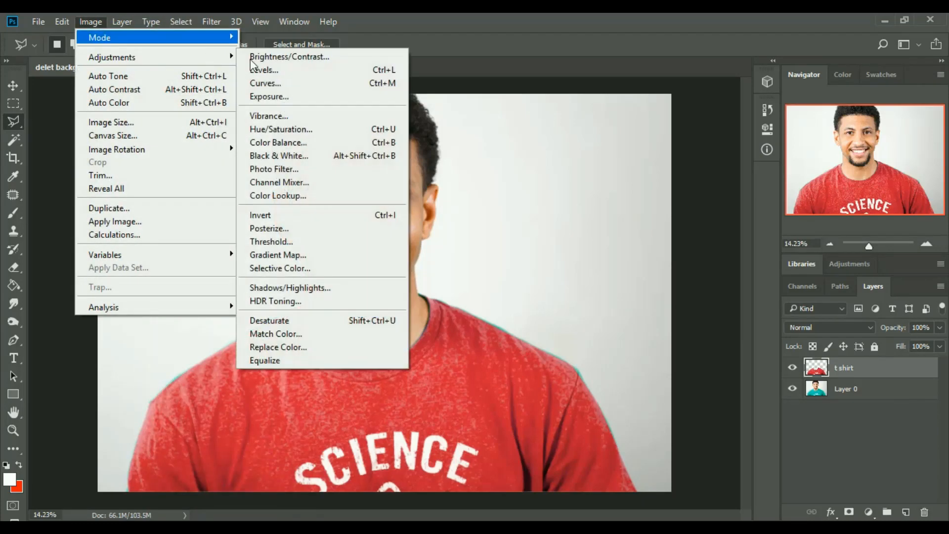
{"action": "left_click", "coordinate": [297, 144]}
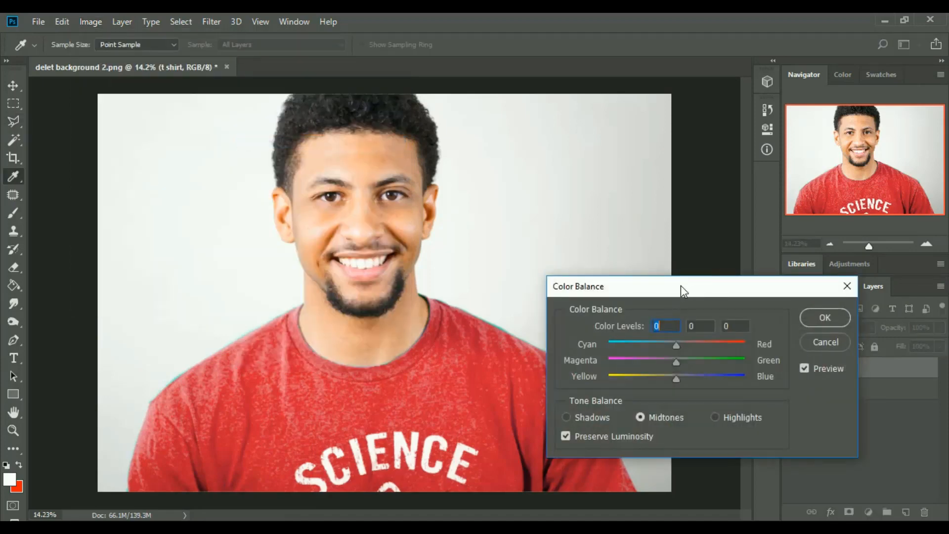
{"action": "left_click_drag", "start_coordinate": [680, 285], "coordinate": [681, 245]}
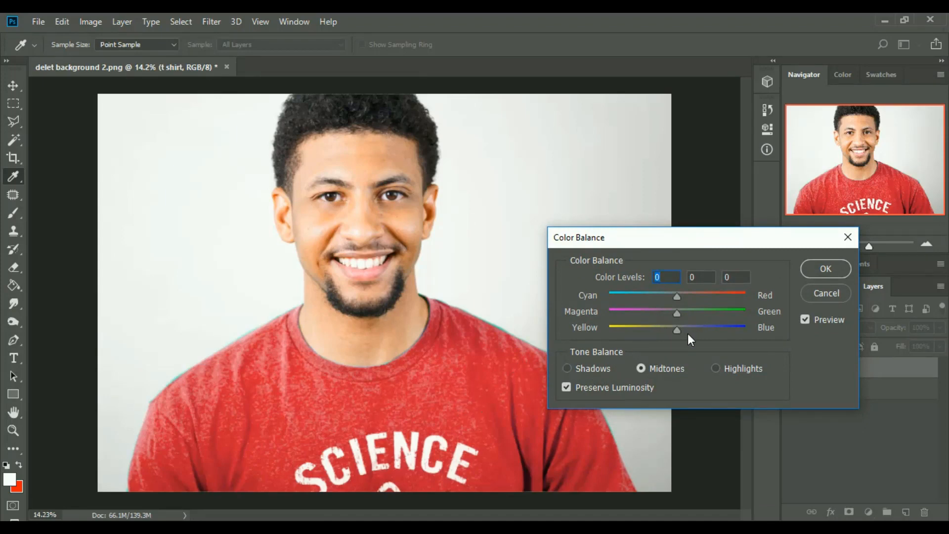
{"action": "left_click_drag", "start_coordinate": [677, 329], "coordinate": [730, 327]}
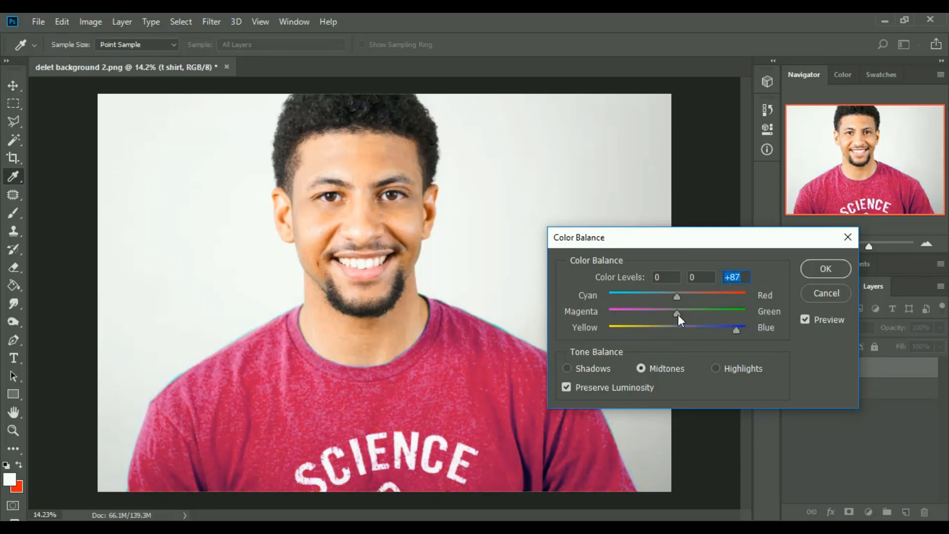
{"action": "left_click_drag", "start_coordinate": [697, 292], "coordinate": [728, 319]}
{"action": "left_click", "coordinate": [805, 319]}
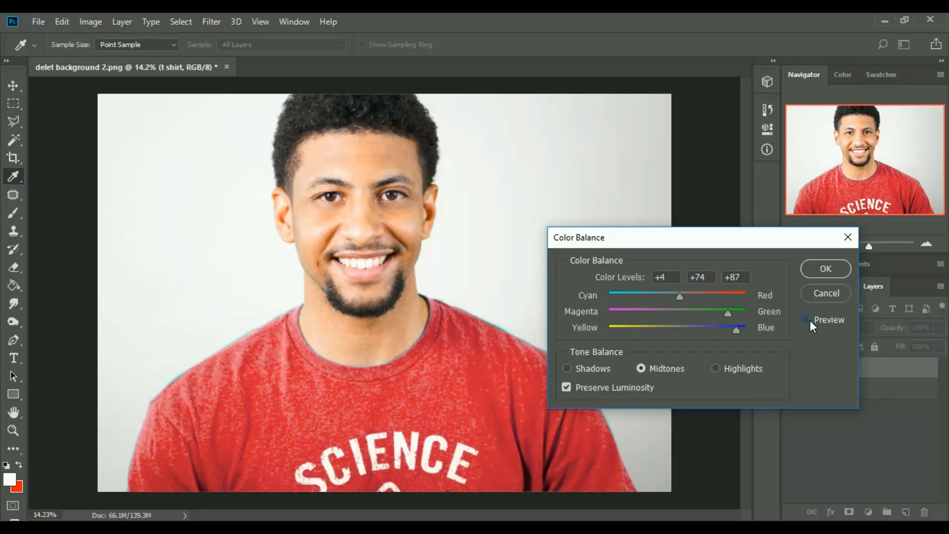
{"action": "left_click", "coordinate": [806, 319]}
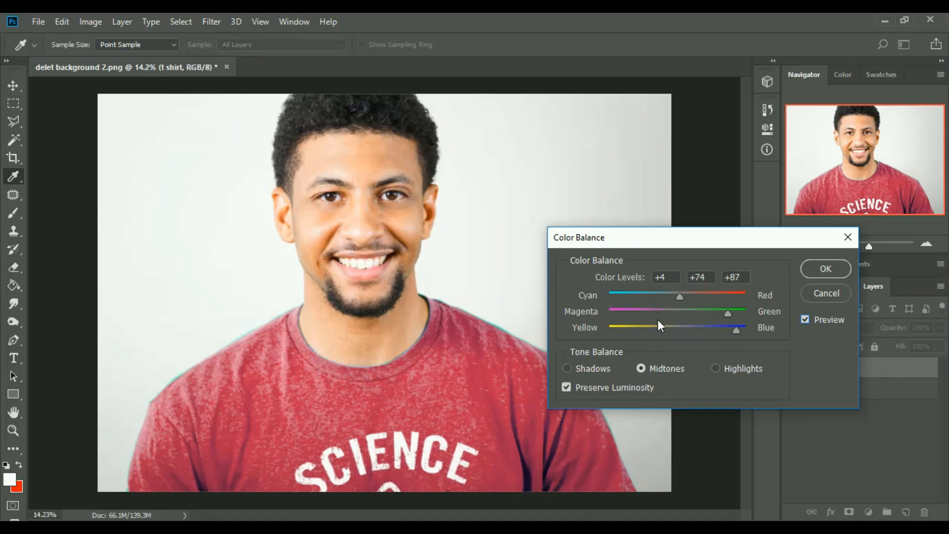
{"action": "left_click", "coordinate": [828, 269]}
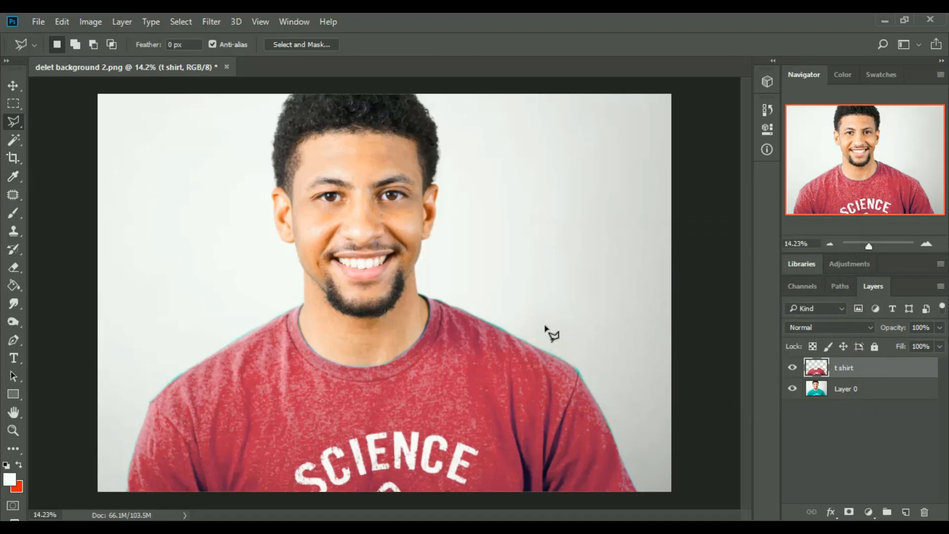